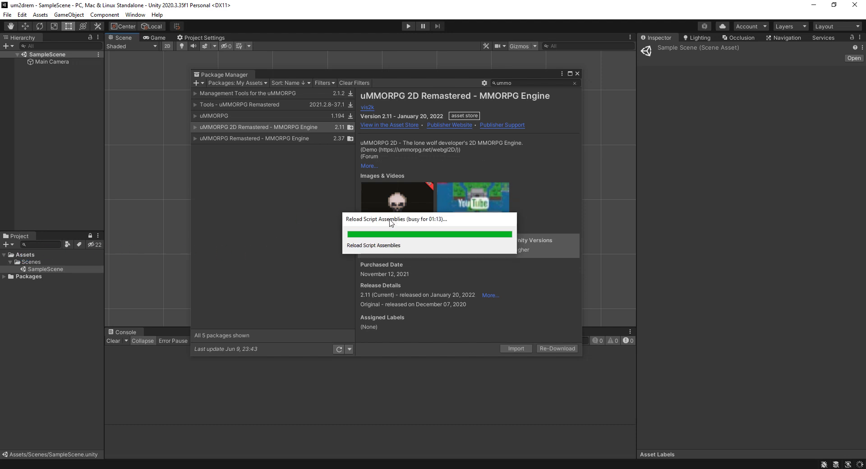
Wait out the script reload and browse the new uMMORPG folder in the Project window.
{"action": "left_click_drag", "start_coordinate": [399, 223], "coordinate": [376, 223]}
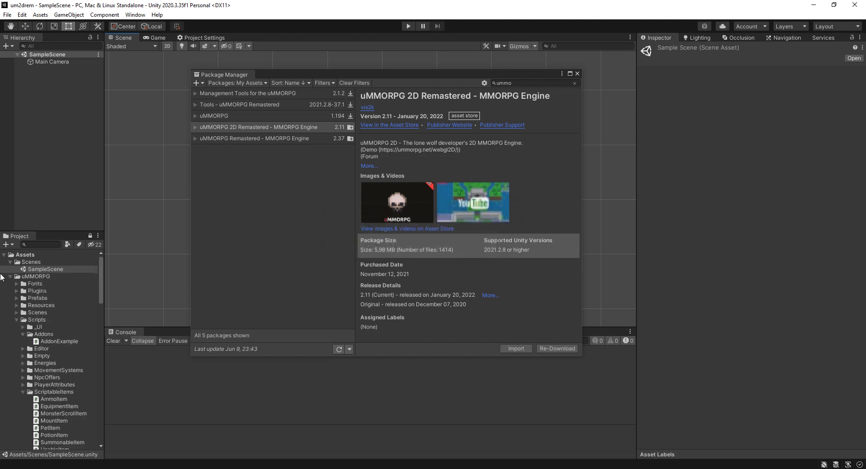
{"action": "left_click", "coordinate": [10, 262]}
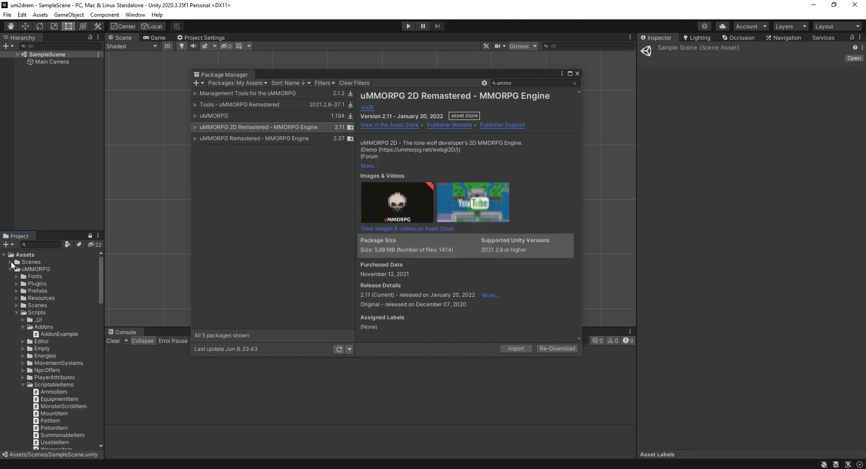
{"action": "left_click_drag", "start_coordinate": [99, 262], "coordinate": [93, 418]}
Add Unity.TextMeshPro as a reference on the uMMORPG assembly definition and apply it.
{"action": "left_click", "coordinate": [58, 395]}
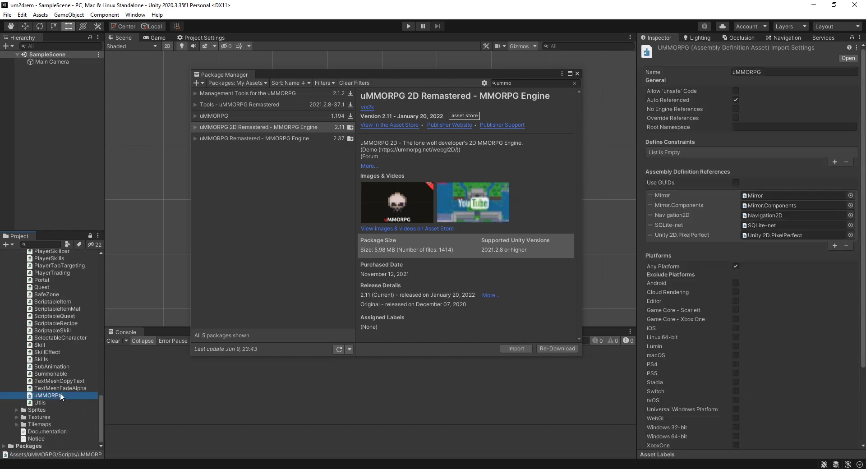
{"action": "left_click", "coordinate": [834, 246]}
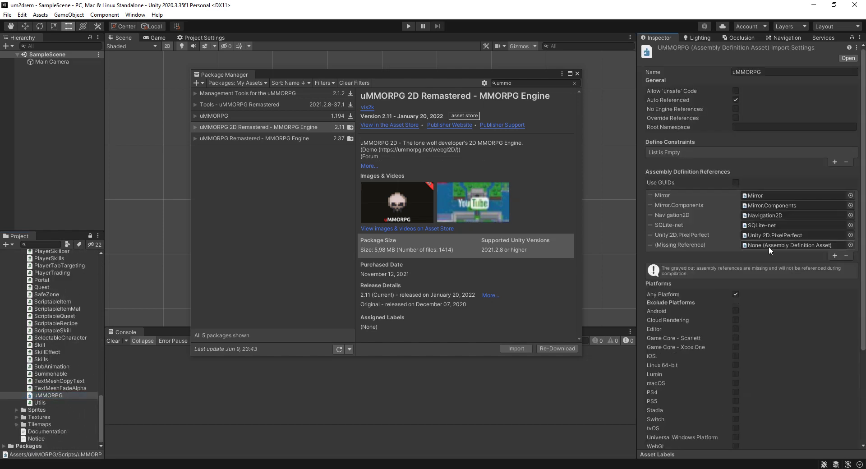
{"action": "left_click", "coordinate": [851, 245]}
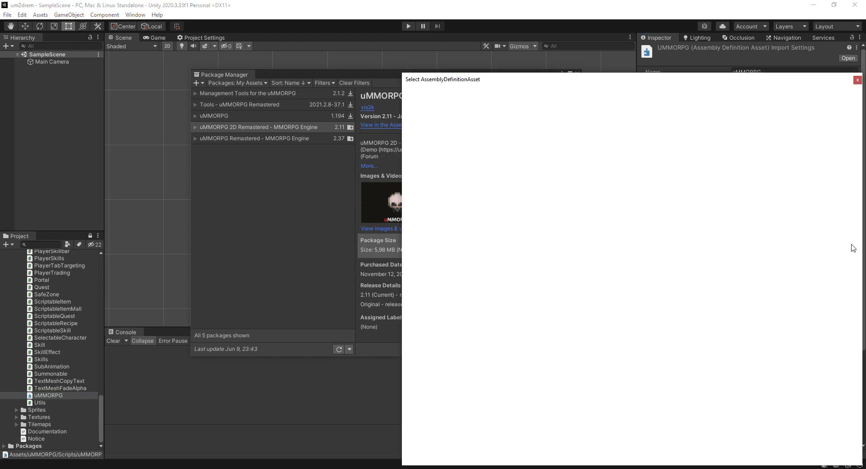
{"action": "type", "text": "tex"}
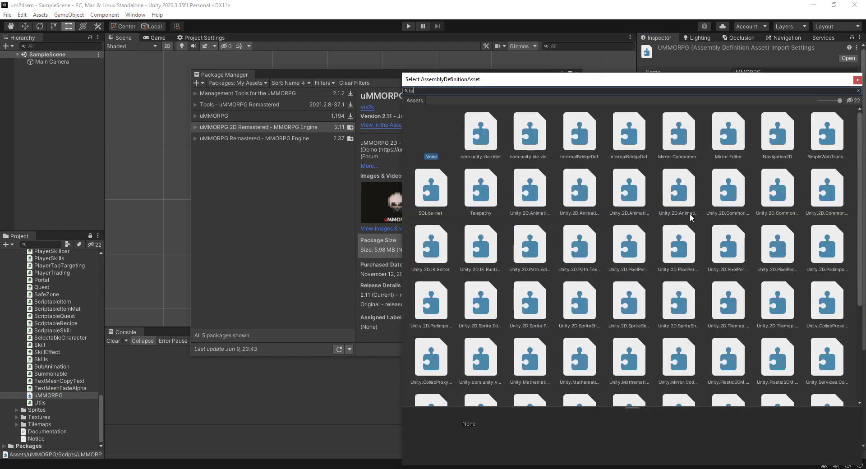
{"action": "left_click", "coordinate": [480, 145]}
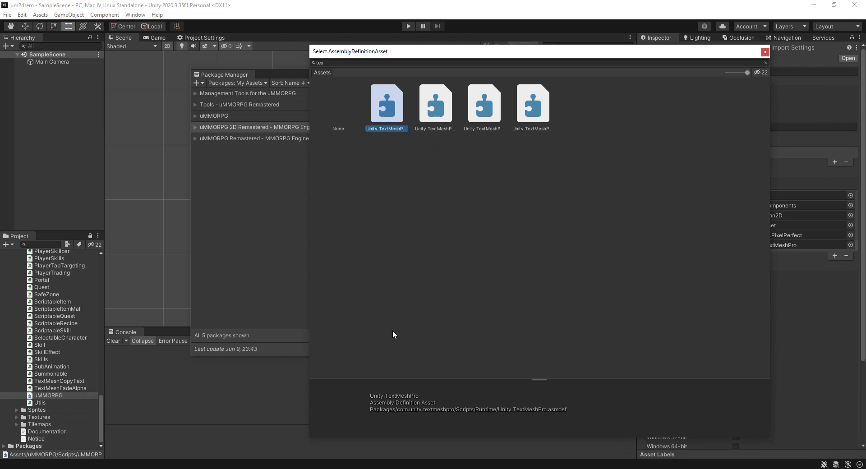
{"action": "double_click", "coordinate": [394, 127]}
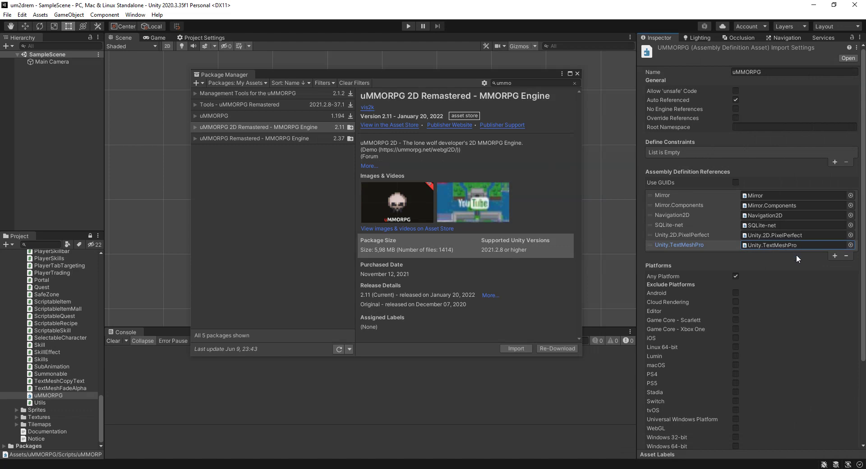
{"action": "scroll", "coordinate": [796, 254], "scroll_direction": "down", "scroll_amount": 5}
{"action": "left_click", "coordinate": [849, 440]}
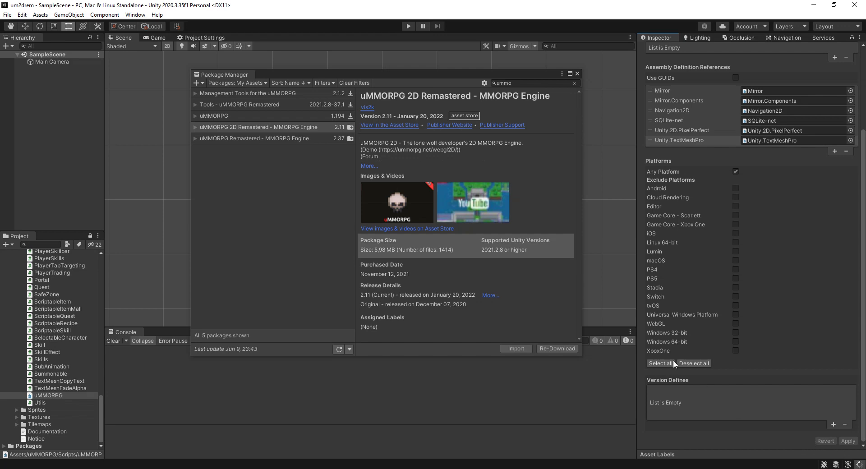
Close Package Manager and import all TMP Essential Resources from Window > TextMeshPro.
{"action": "left_click", "coordinate": [576, 74]}
{"action": "left_click", "coordinate": [136, 15]}
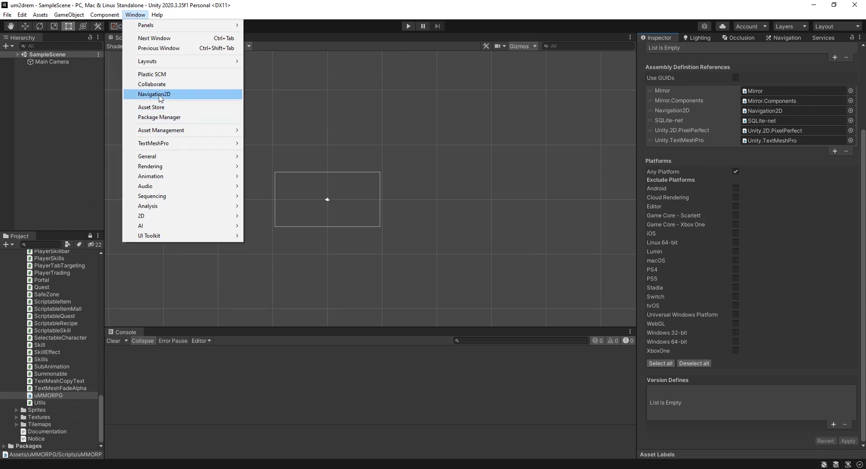
{"action": "mouse_move", "coordinate": [223, 145]}
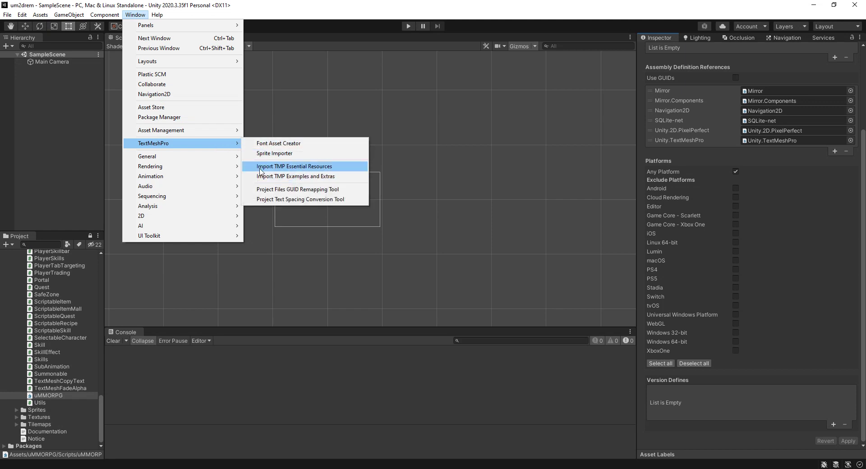
{"action": "left_click", "coordinate": [291, 169]}
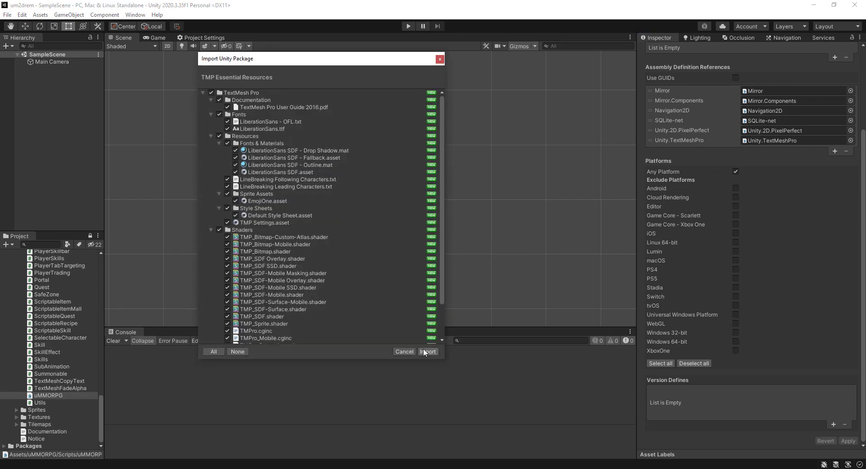
{"action": "left_click", "coordinate": [423, 349]}
{"action": "scroll", "coordinate": [37, 301], "scroll_direction": "up", "scroll_amount": 10}
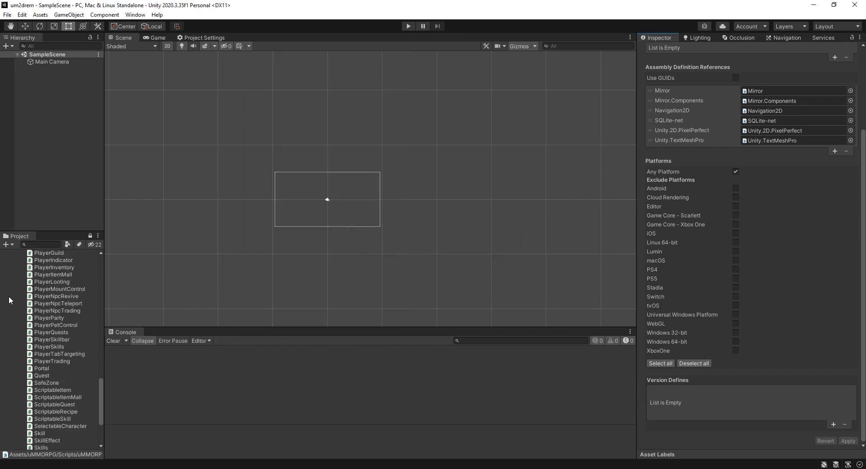
{"action": "scroll", "coordinate": [28, 296], "scroll_direction": "up", "scroll_amount": 8}
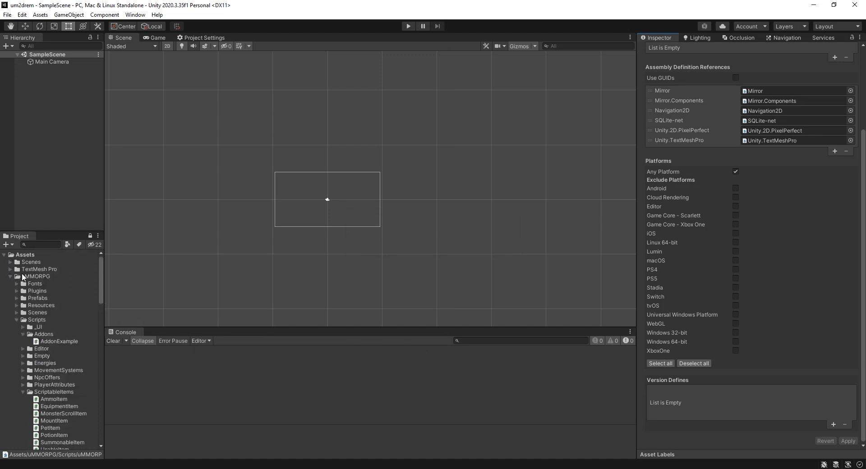
Import the _Tools.2021.2.8-37.9.unitypackage custom package into the Addons folder.
{"action": "right_click", "coordinate": [40, 342]}
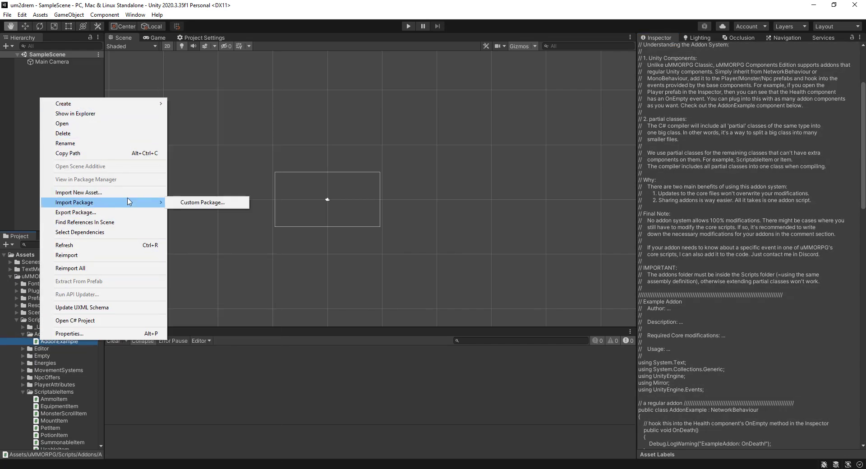
{"action": "mouse_move", "coordinate": [153, 203]}
{"action": "left_click", "coordinate": [188, 204]}
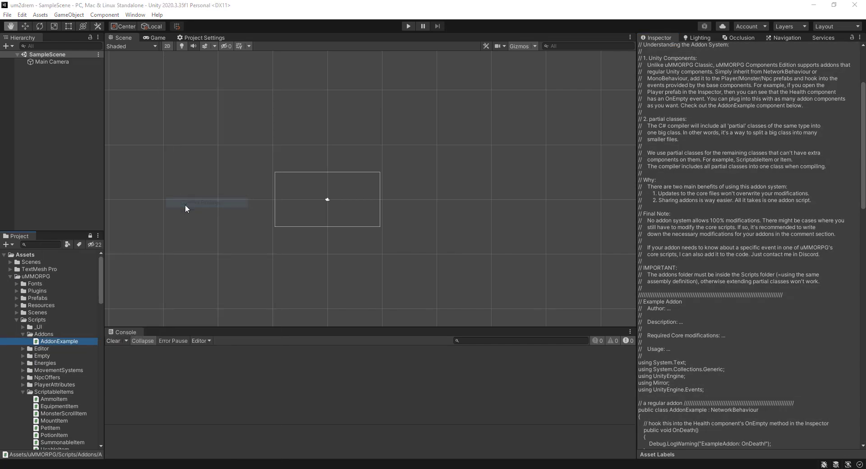
{"action": "left_click", "coordinate": [204, 133]}
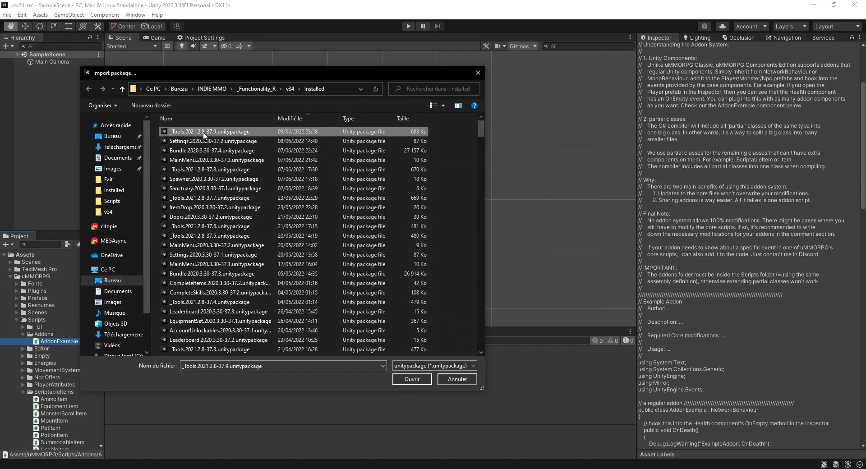
{"action": "left_click", "coordinate": [412, 379]}
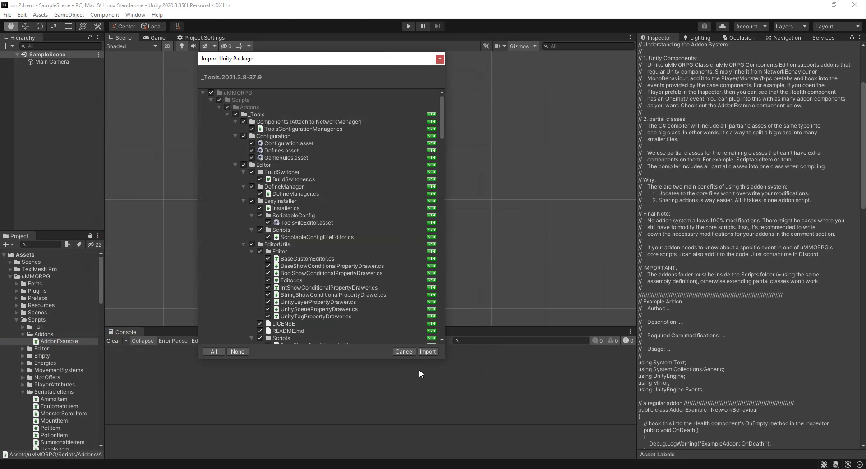
{"action": "left_click", "coordinate": [427, 352]}
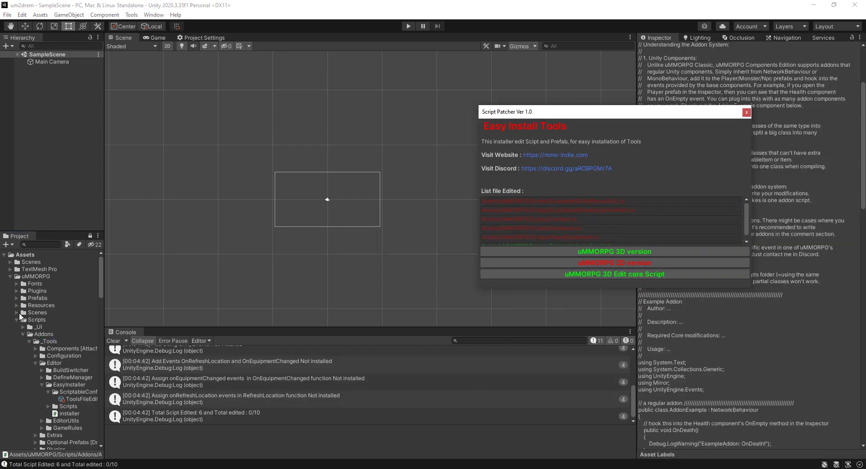
Open the World scene from the uMMORPG Scenes folder.
{"action": "left_click", "coordinate": [16, 313]}
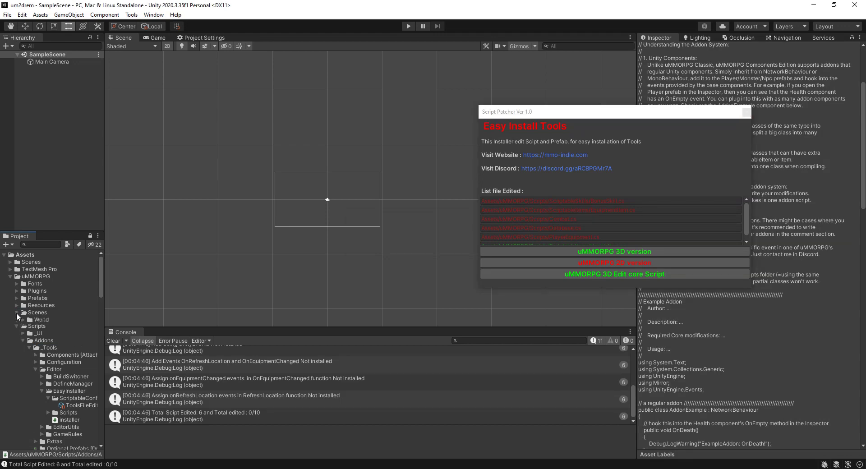
{"action": "left_click", "coordinate": [45, 327]}
{"action": "double_click", "coordinate": [47, 329]}
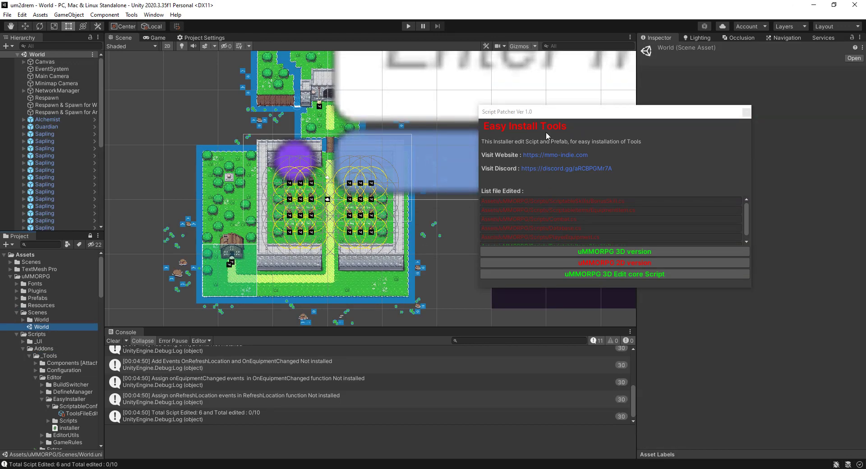
Run the uMMORPG 2D version patch in the Easy Install Tools patcher.
{"action": "left_click_drag", "start_coordinate": [555, 111], "coordinate": [431, 108]}
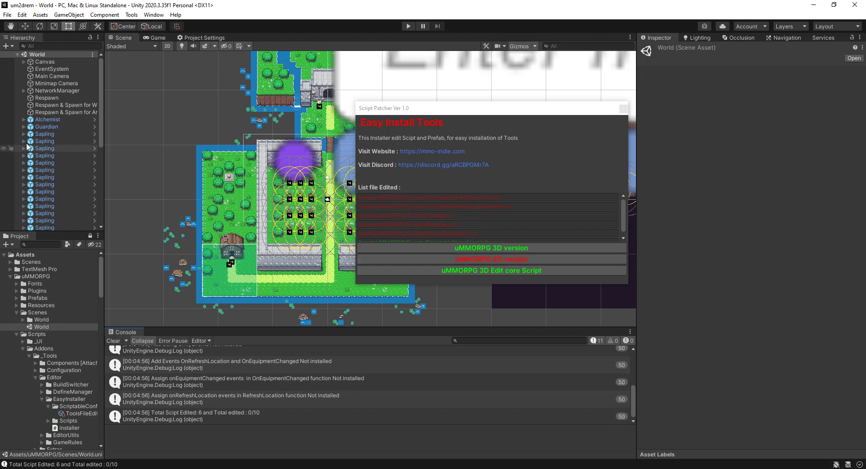
{"action": "left_click", "coordinate": [458, 260]}
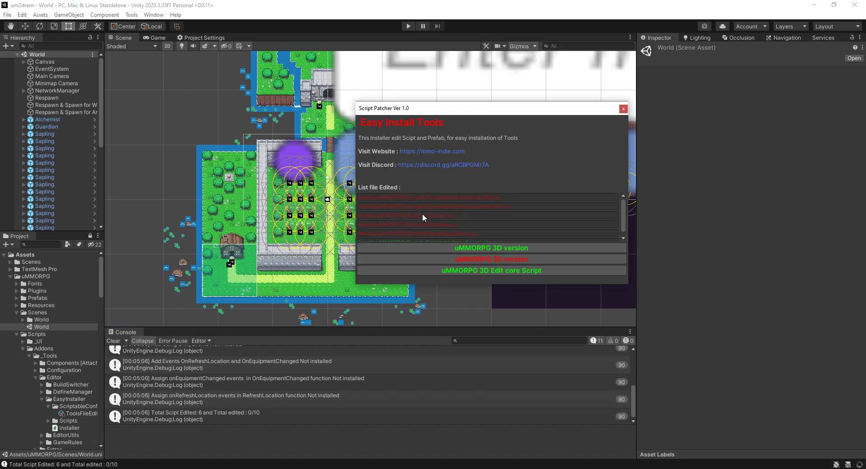
{"action": "scroll", "coordinate": [422, 213], "scroll_direction": "down", "scroll_amount": 1}
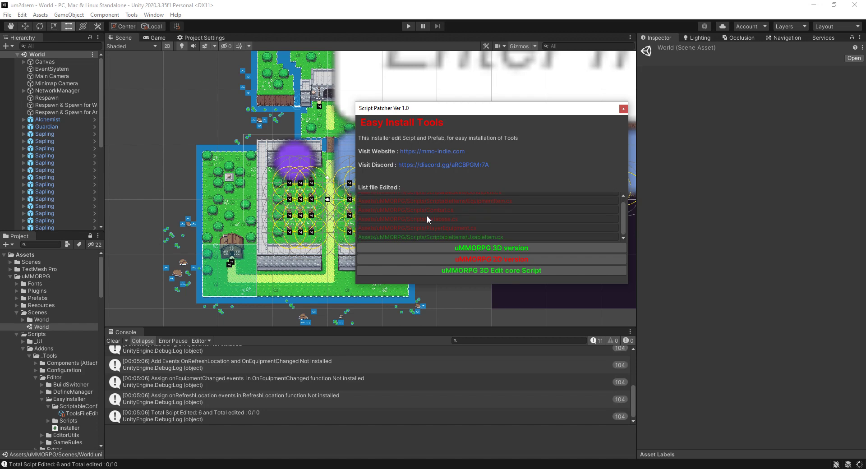
{"action": "left_click", "coordinate": [416, 259]}
{"action": "left_click", "coordinate": [610, 258]}
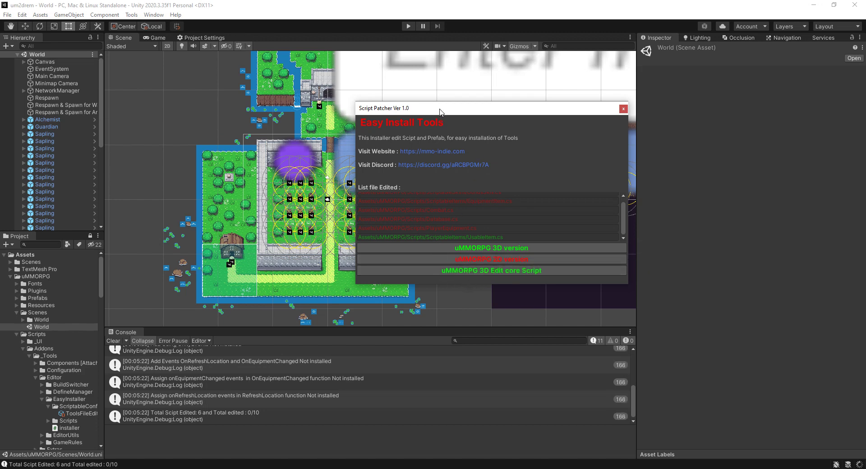
{"action": "left_click_drag", "start_coordinate": [440, 111], "coordinate": [305, 103]}
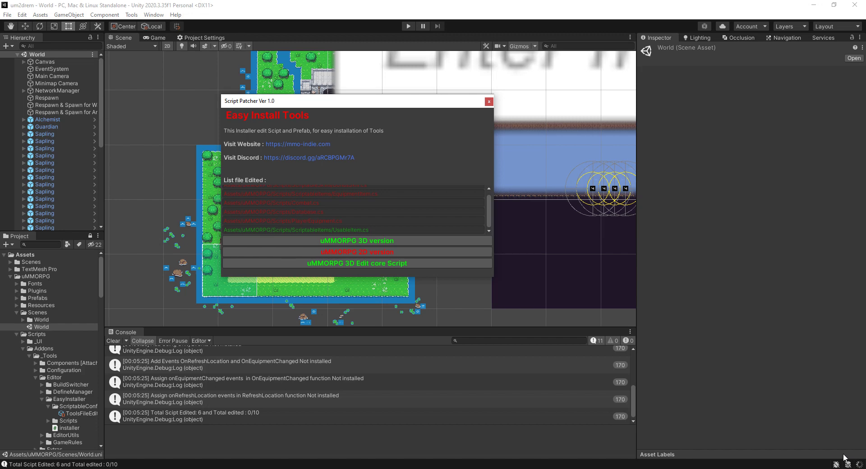
{"action": "left_click", "coordinate": [313, 252]}
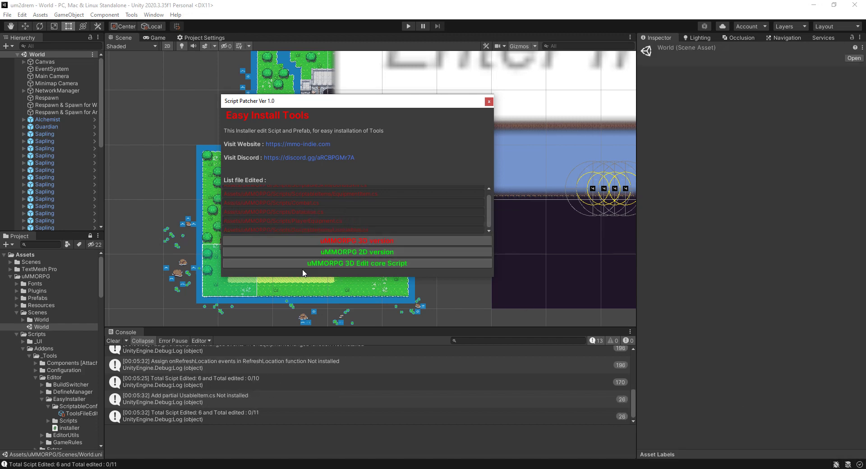
Clear the Console, apply the remaining core script edits to 11/11, and close the patcher.
{"action": "left_click", "coordinate": [113, 341]}
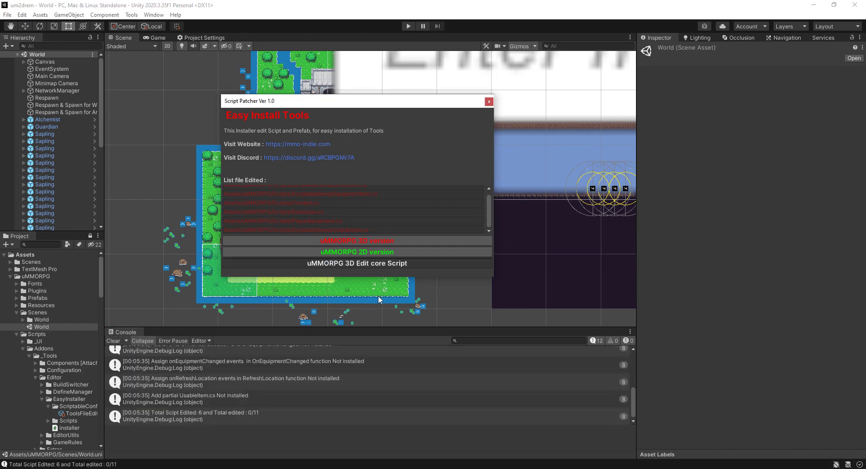
{"action": "left_click", "coordinate": [331, 265]}
{"action": "scroll", "coordinate": [386, 197], "scroll_direction": "down", "scroll_amount": 2}
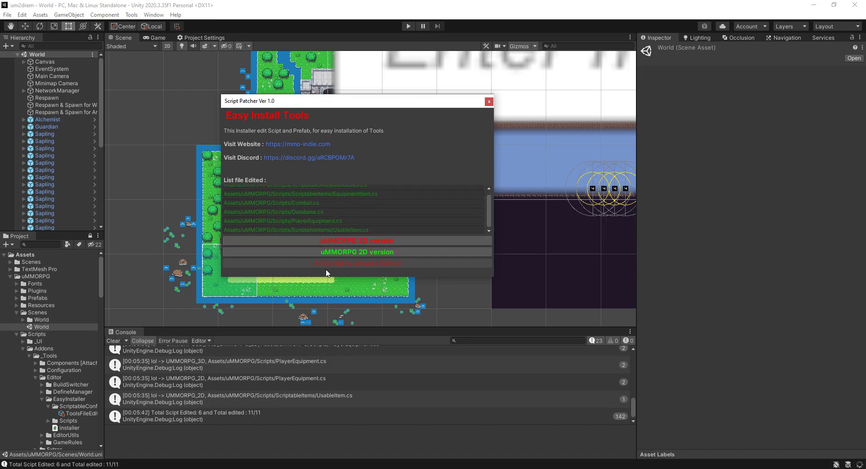
{"action": "left_click", "coordinate": [113, 341]}
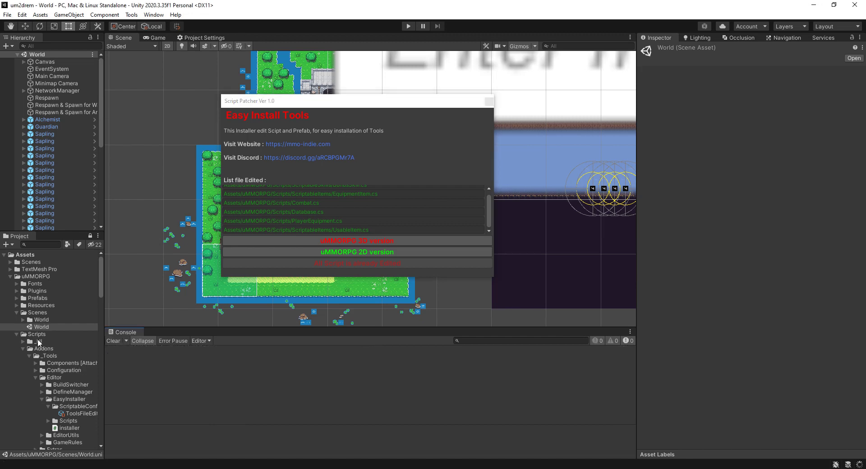
{"action": "left_click", "coordinate": [488, 101]}
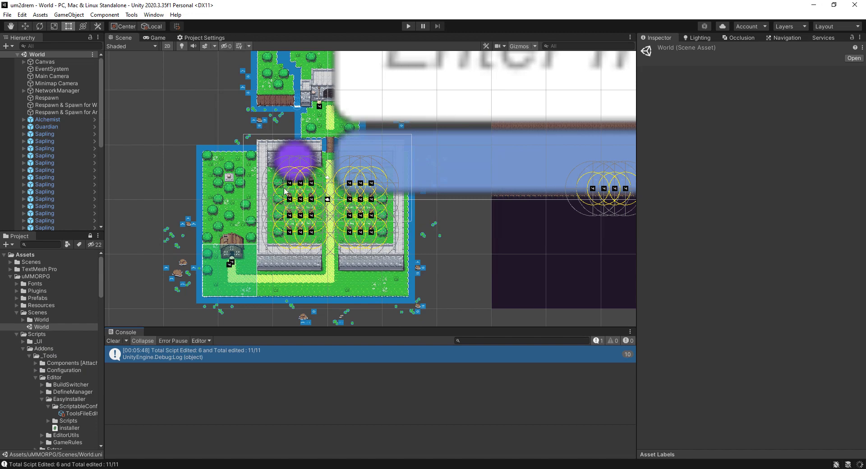
Select NetworkManager and check its Database Type, still set to SQ Lite.
{"action": "left_click", "coordinate": [113, 341]}
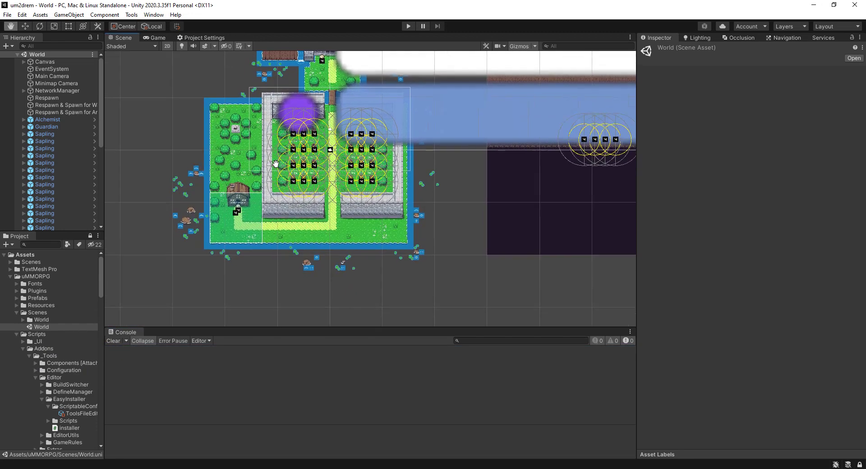
{"action": "scroll", "coordinate": [271, 212], "scroll_direction": "up", "scroll_amount": 3}
{"action": "middle_click_drag", "start_coordinate": [275, 203], "coordinate": [310, 216]}
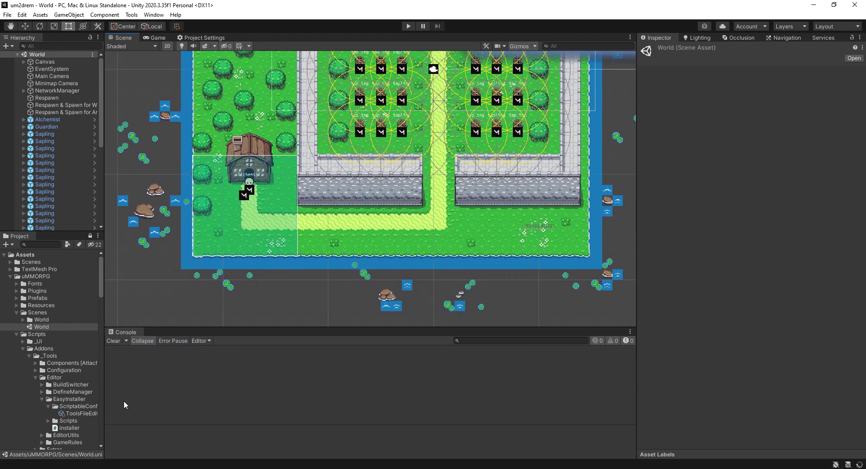
{"action": "scroll", "coordinate": [26, 359], "scroll_direction": "down", "scroll_amount": 3}
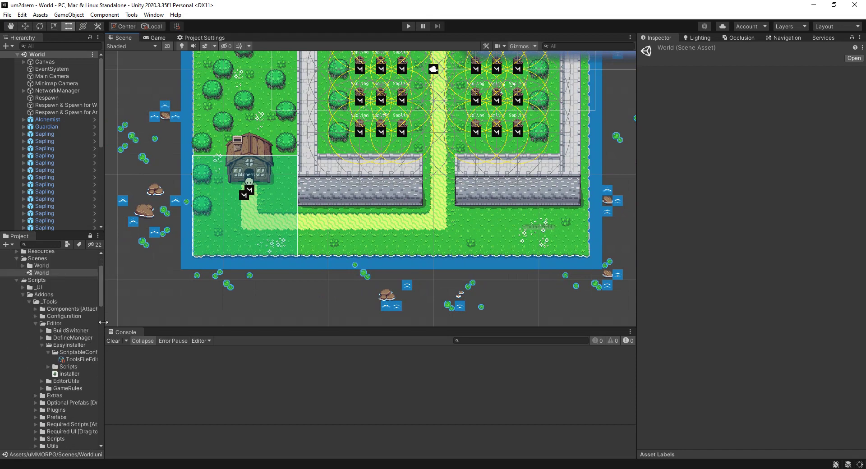
{"action": "left_click_drag", "start_coordinate": [105, 321], "coordinate": [197, 320]}
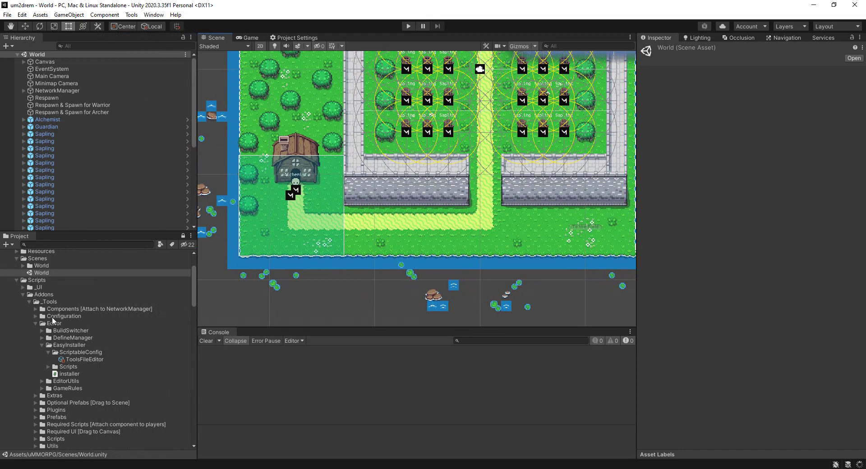
{"action": "left_click", "coordinate": [41, 90]}
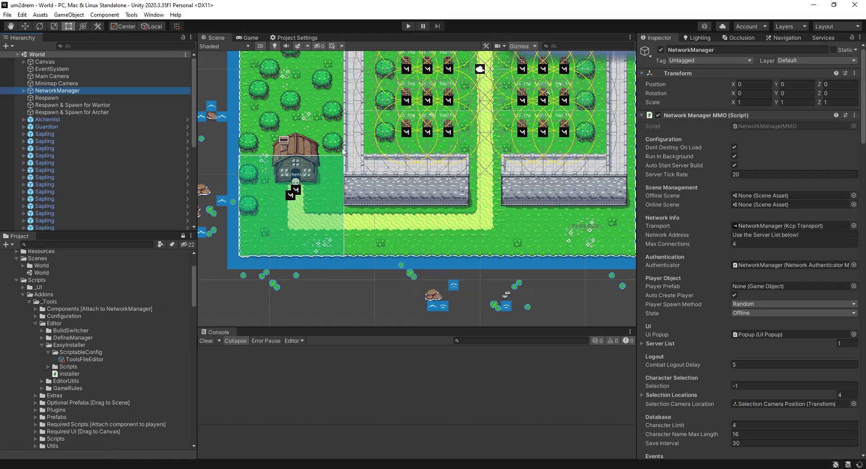
{"action": "scroll", "coordinate": [741, 313], "scroll_direction": "down", "scroll_amount": 20}
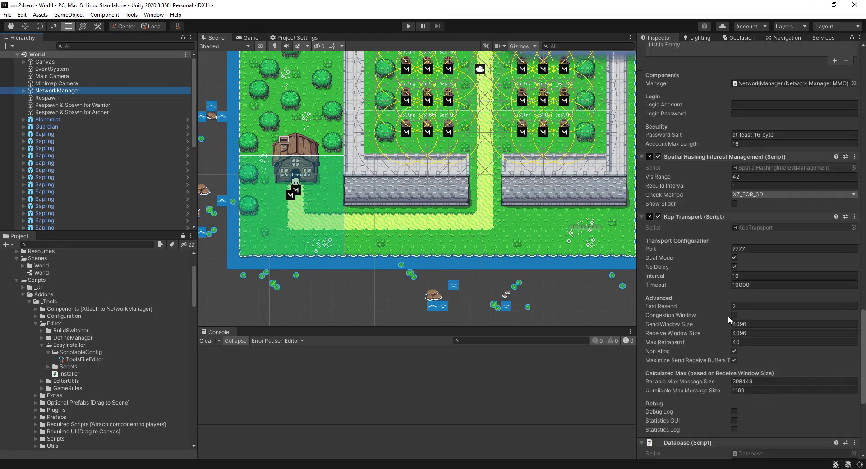
{"action": "scroll", "coordinate": [722, 270], "scroll_direction": "up", "scroll_amount": 10}
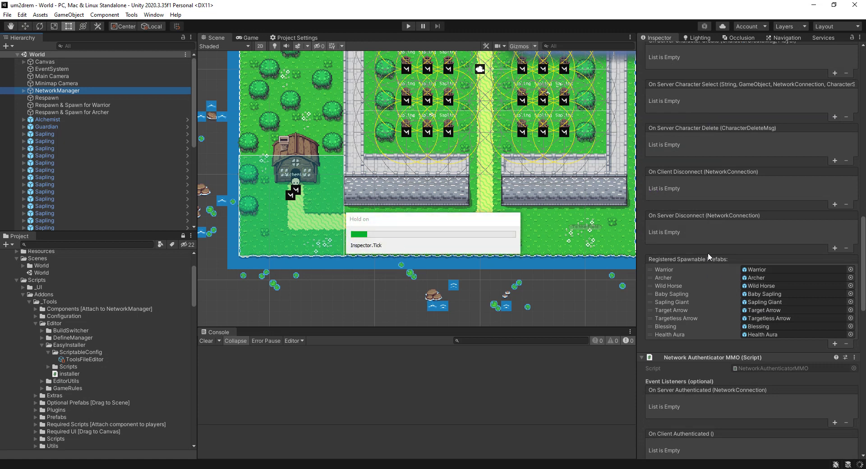
{"action": "scroll", "coordinate": [708, 252], "scroll_direction": "down", "scroll_amount": 10}
{"action": "scroll", "coordinate": [707, 250], "scroll_direction": "down", "scroll_amount": 10}
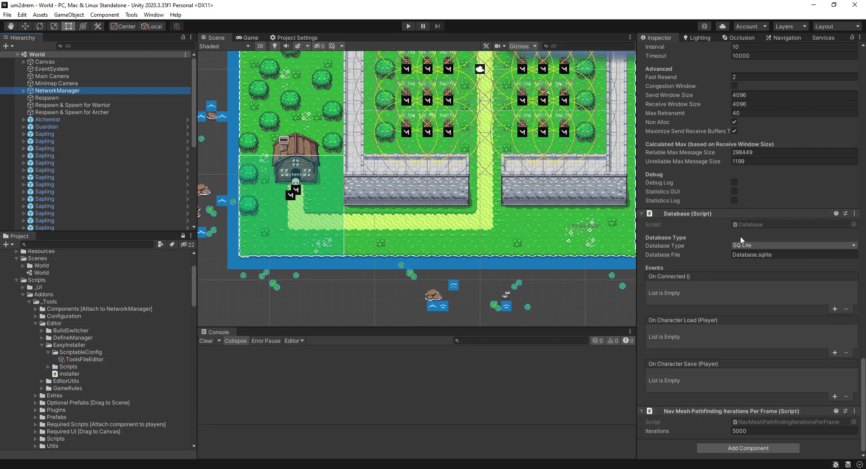
{"action": "left_click", "coordinate": [771, 246]}
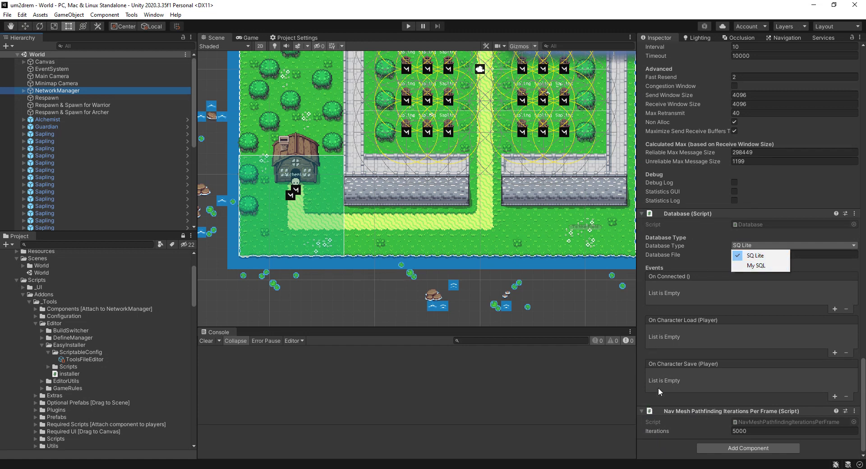
Collapse the Nav Mesh Pathfinding, Network Manager MMO, Transform, Authenticator, Interest Management and Kcp Transport components.
{"action": "left_click", "coordinate": [640, 410]}
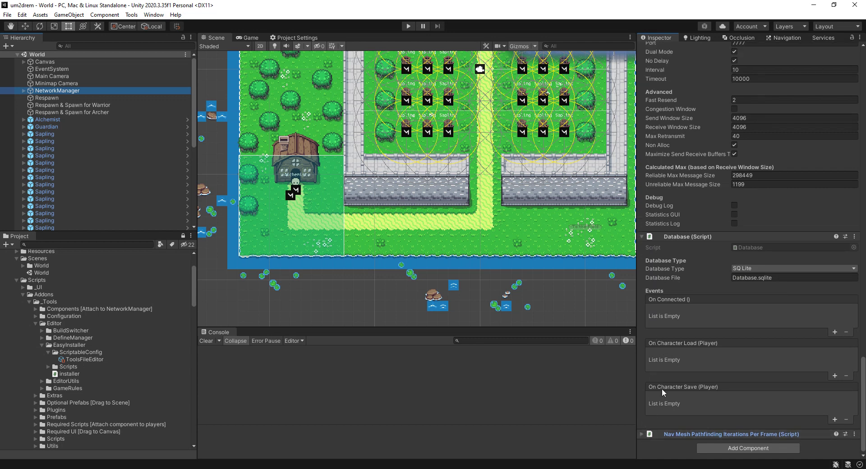
{"action": "scroll", "coordinate": [648, 445], "scroll_direction": "up", "scroll_amount": 20}
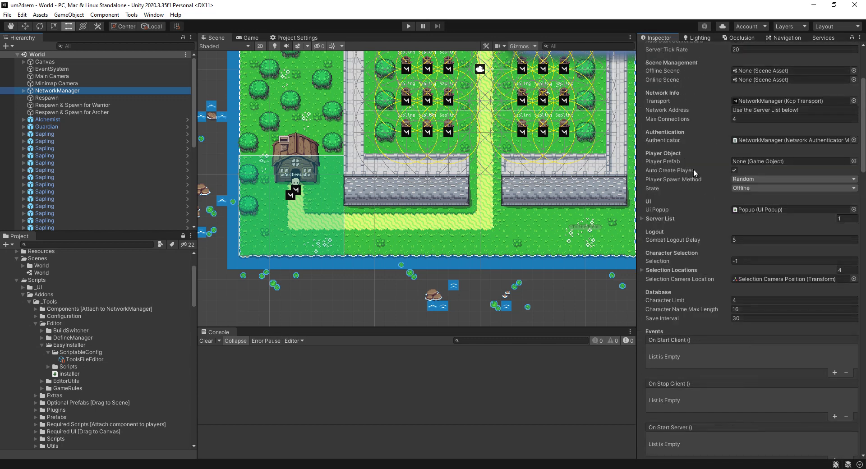
{"action": "left_click", "coordinate": [642, 115]}
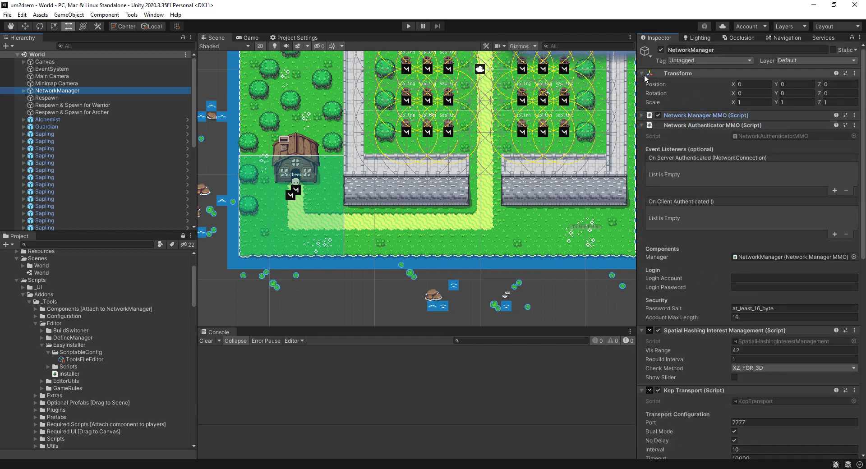
{"action": "left_click", "coordinate": [642, 74]}
{"action": "left_click", "coordinate": [642, 92]}
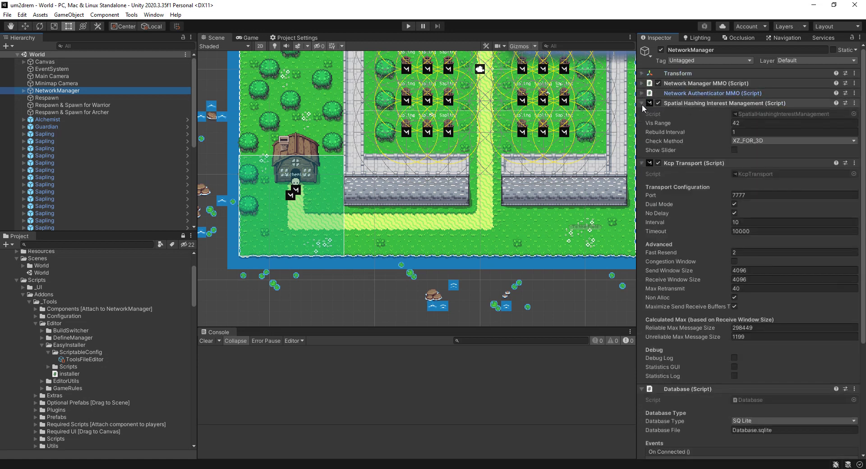
{"action": "left_click", "coordinate": [642, 103]}
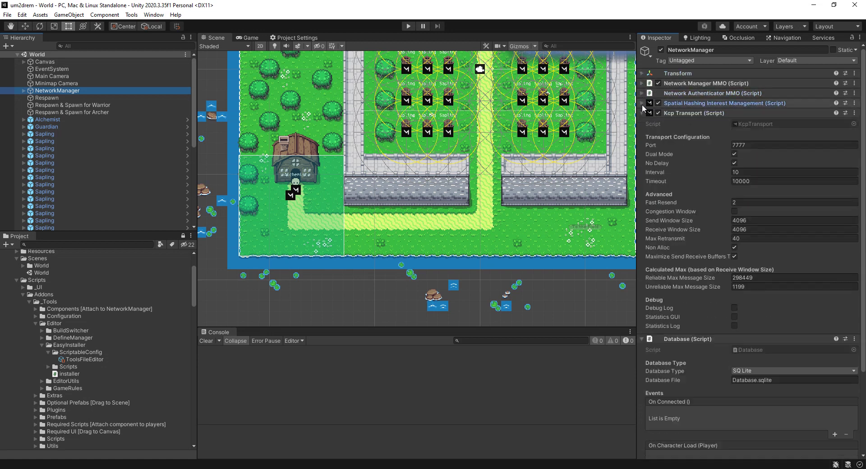
{"action": "left_click", "coordinate": [642, 114]}
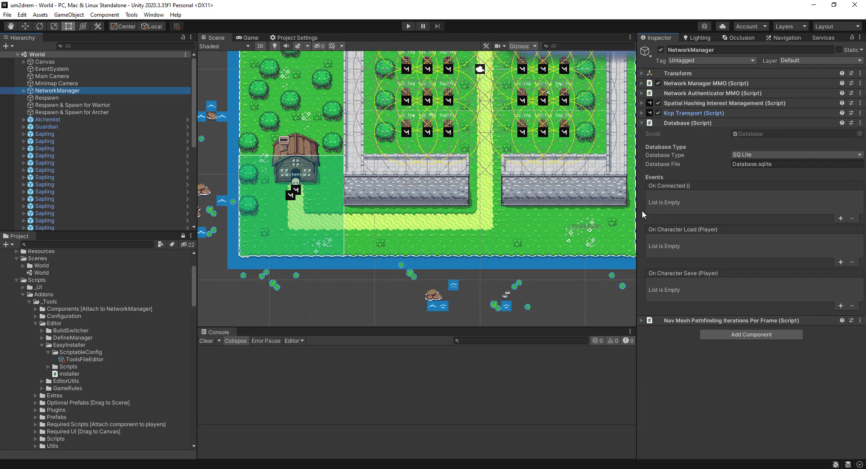
Attach ToolsConfigurationManager to NetworkManager with Configuration, Defines and GameRules as its templates.
{"action": "left_click", "coordinate": [36, 309]}
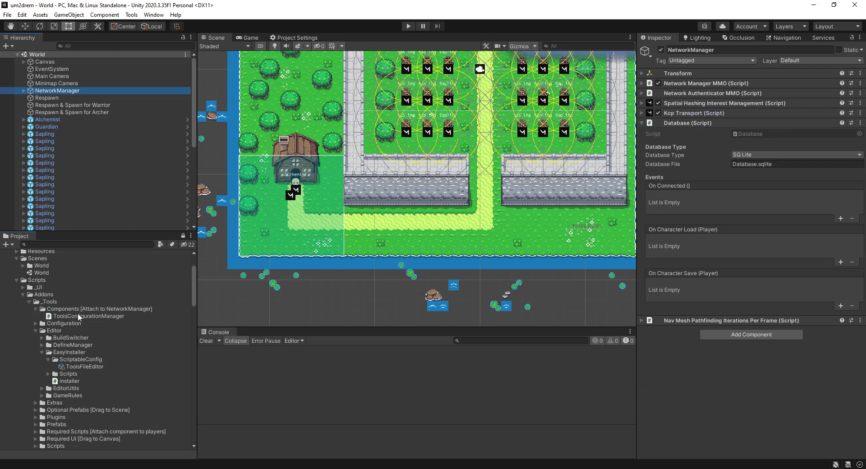
{"action": "left_click_drag", "start_coordinate": [77, 313], "coordinate": [682, 366]}
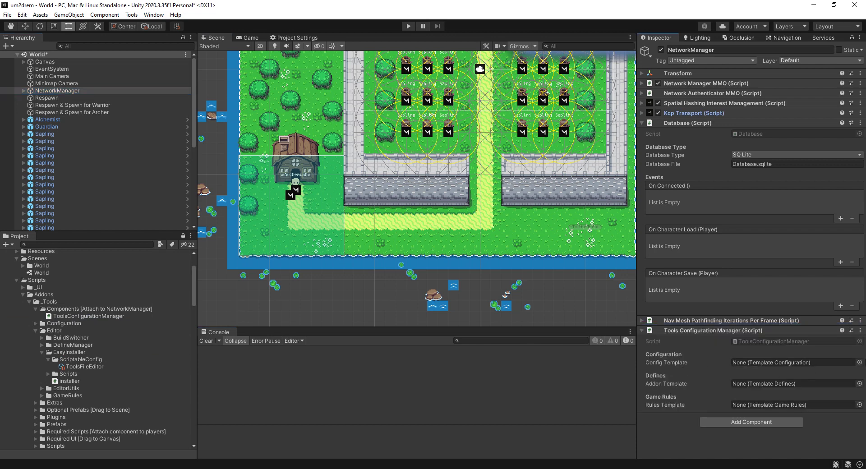
{"action": "left_click", "coordinate": [859, 362]}
{"action": "double_click", "coordinate": [480, 144]}
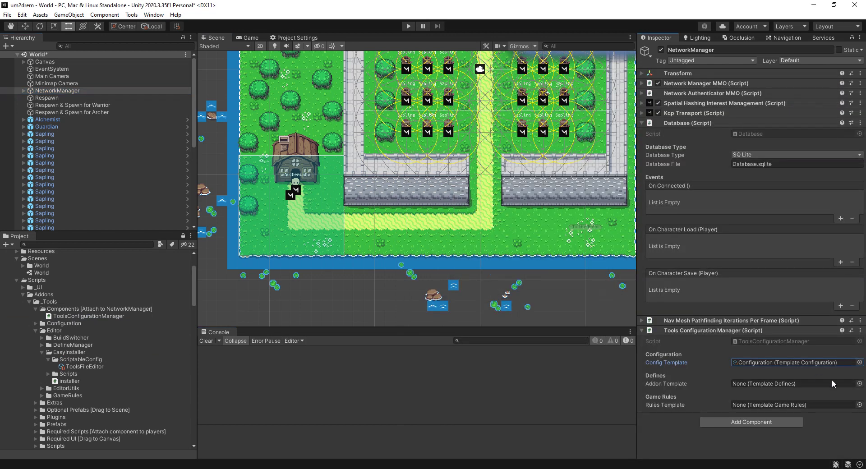
{"action": "left_click", "coordinate": [859, 384]}
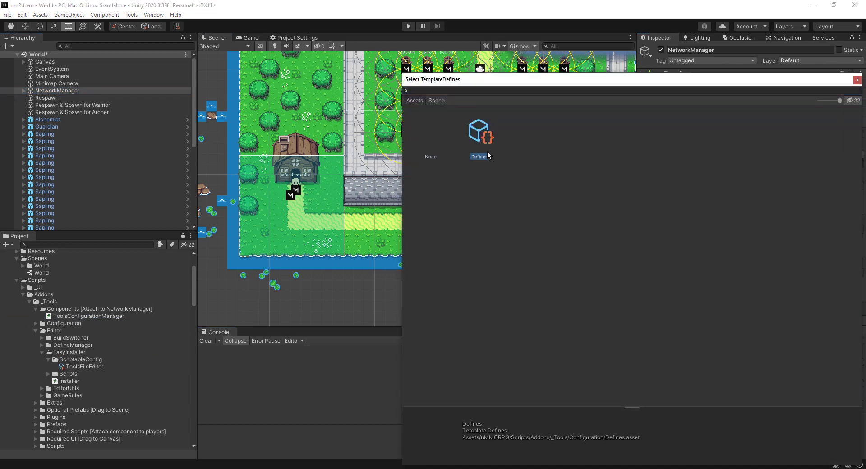
{"action": "double_click", "coordinate": [487, 151]}
{"action": "left_click", "coordinate": [859, 404]}
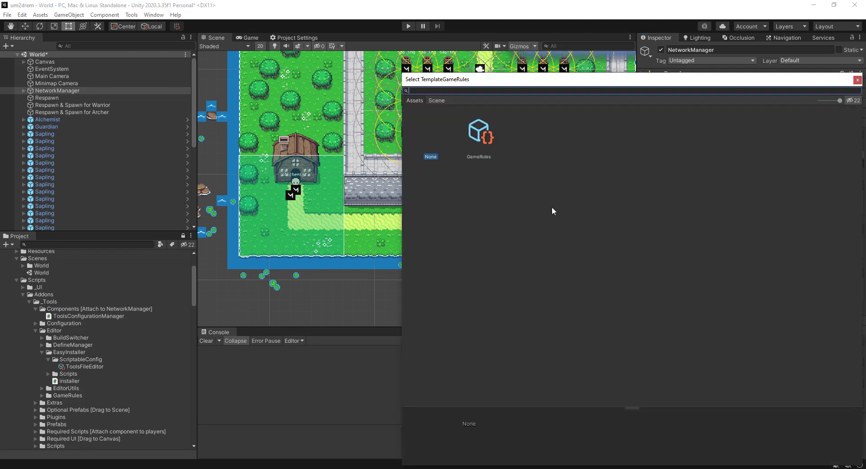
{"action": "double_click", "coordinate": [479, 151]}
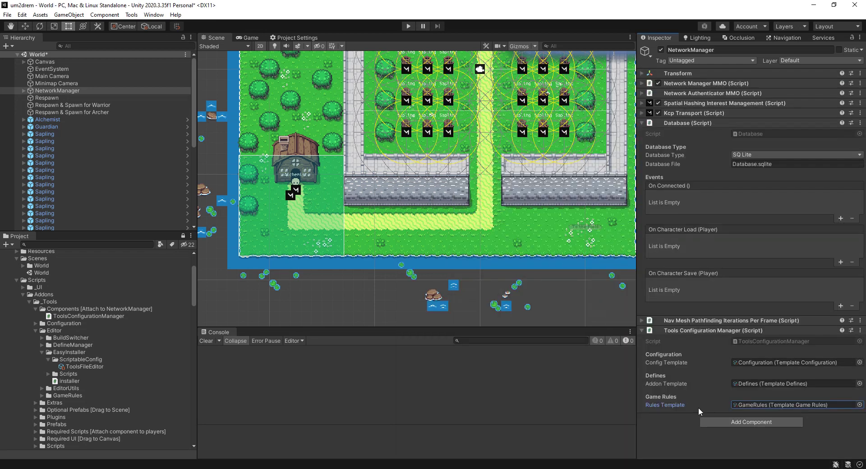
Collapse the Tools Configuration Manager component and the Components and Editor folders.
{"action": "left_click", "coordinate": [640, 330]}
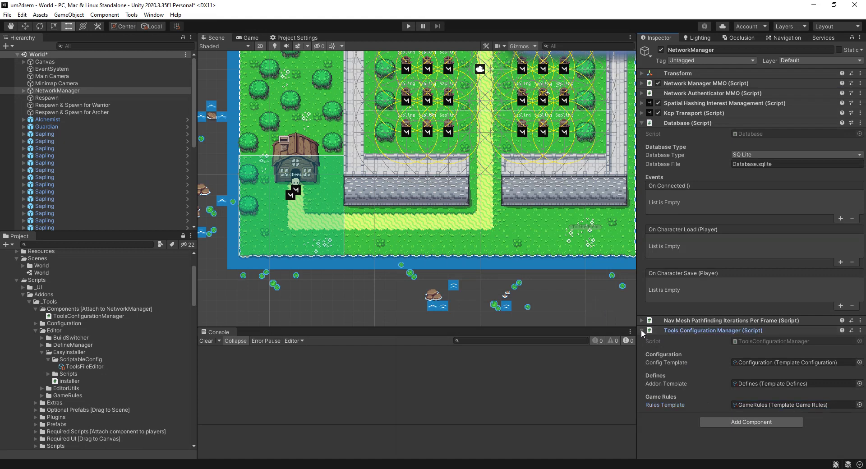
{"action": "left_click", "coordinate": [36, 309]}
{"action": "left_click", "coordinate": [35, 324]}
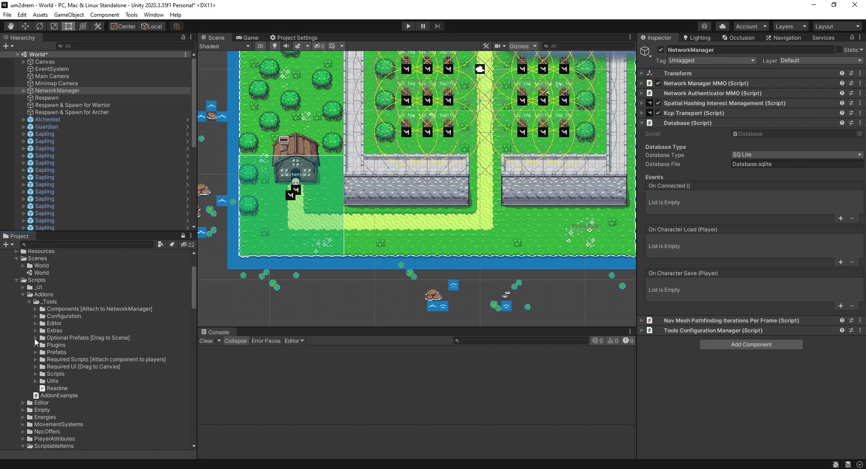
Place the 2D InteractableObject and InteractableAreaSphere prefabs into the World scene.
{"action": "left_click", "coordinate": [35, 338]}
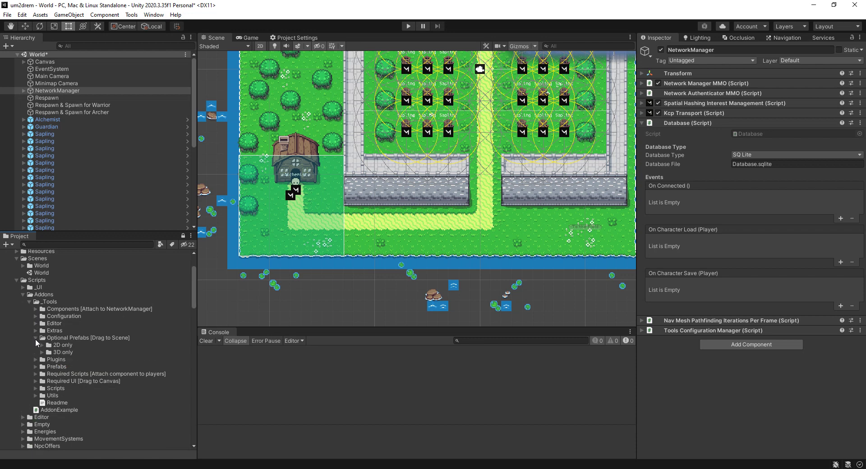
{"action": "left_click", "coordinate": [59, 352]}
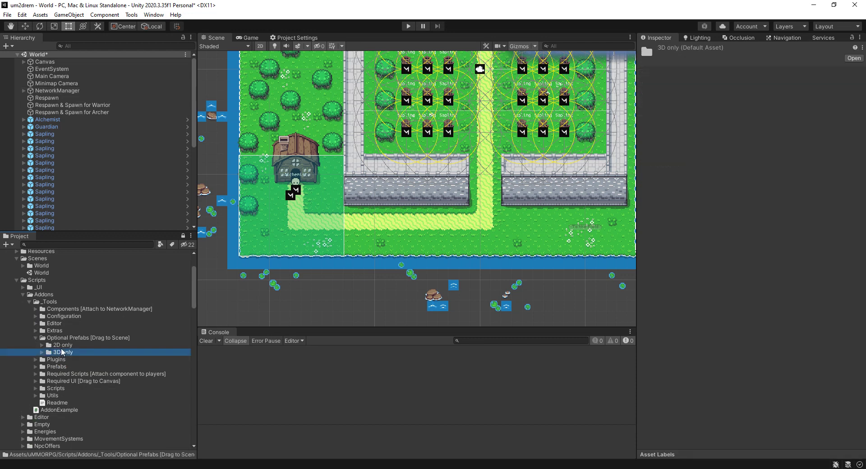
{"action": "left_click", "coordinate": [60, 346]}
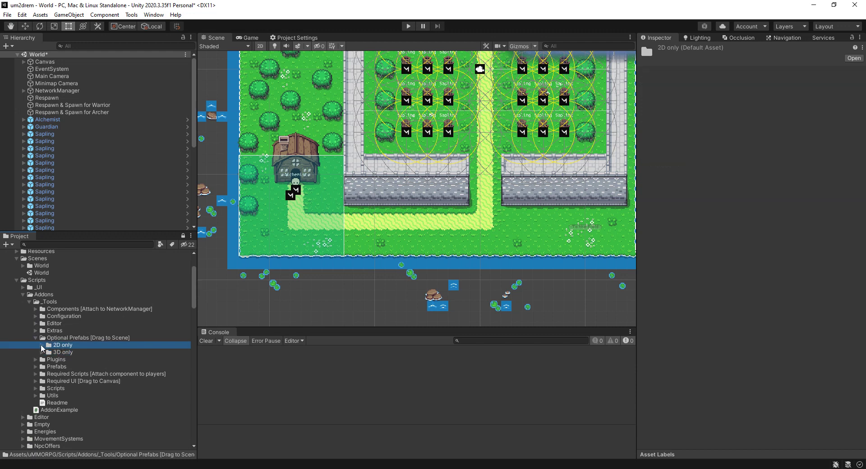
{"action": "left_click", "coordinate": [42, 345]}
{"action": "left_click", "coordinate": [78, 359]}
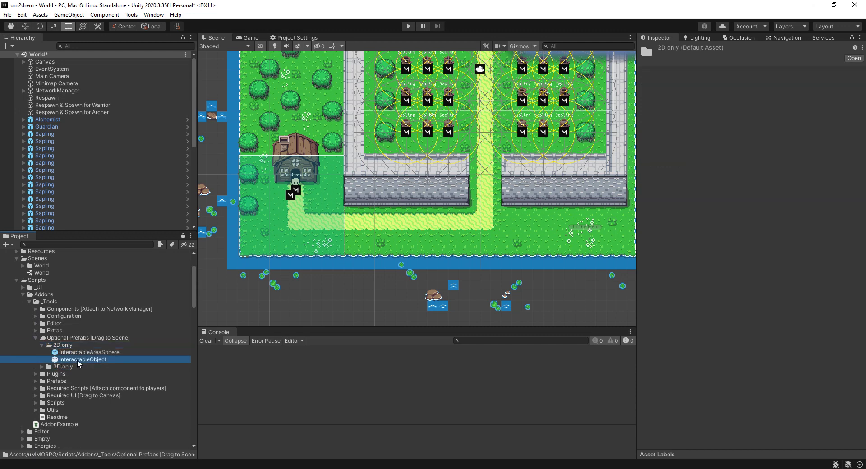
{"action": "left_click_drag", "start_coordinate": [79, 364], "coordinate": [361, 230]}
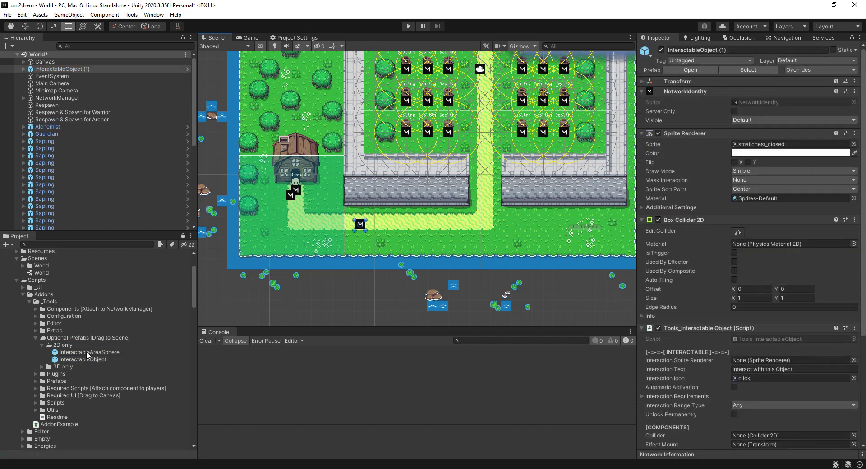
{"action": "left_click_drag", "start_coordinate": [87, 354], "coordinate": [488, 220]}
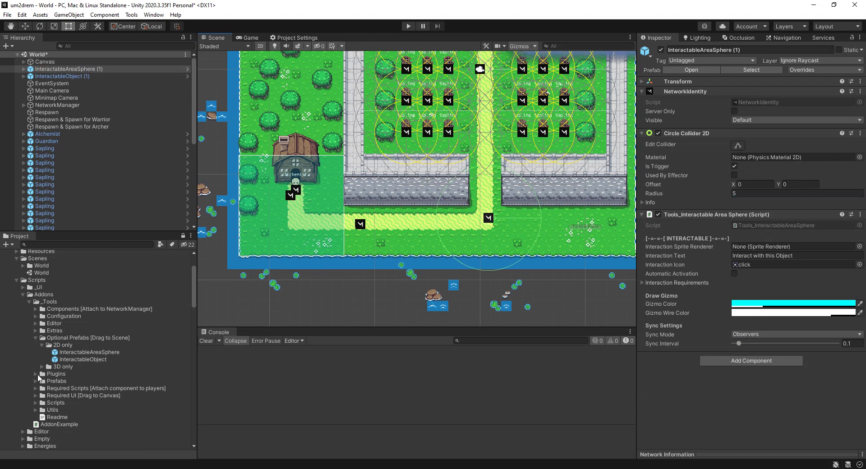
Expand Prefabs > Entities > Players to reveal the Archer and Warrior prefabs.
{"action": "left_click", "coordinate": [35, 338]}
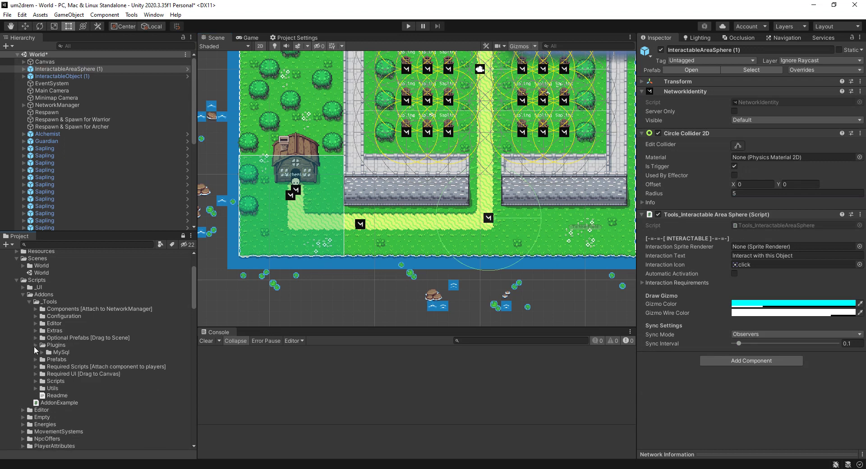
{"action": "left_click", "coordinate": [35, 352]}
{"action": "left_click", "coordinate": [35, 352]}
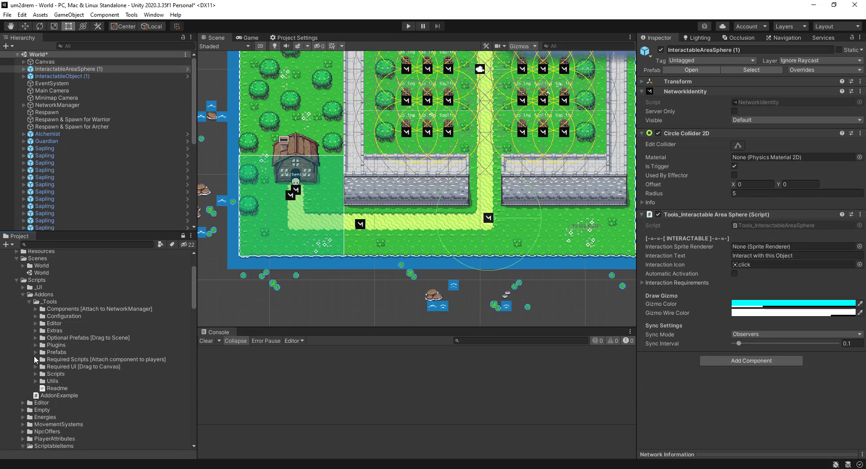
{"action": "left_click", "coordinate": [35, 359]}
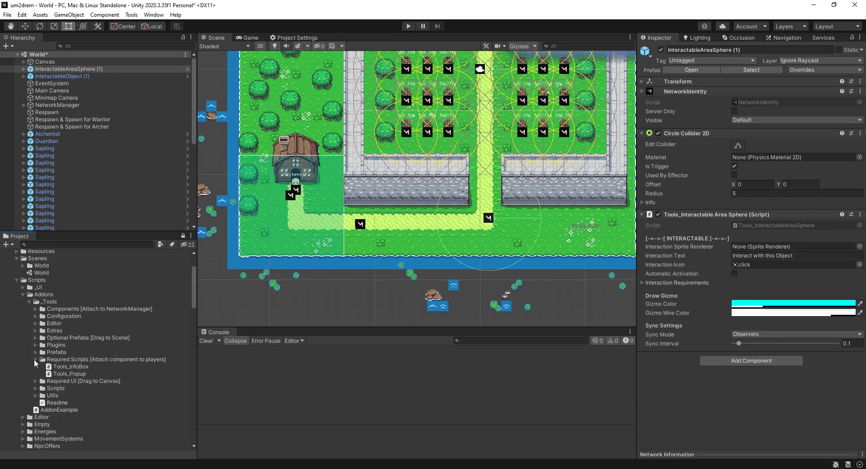
{"action": "scroll", "coordinate": [66, 366], "scroll_direction": "up", "scroll_amount": 3}
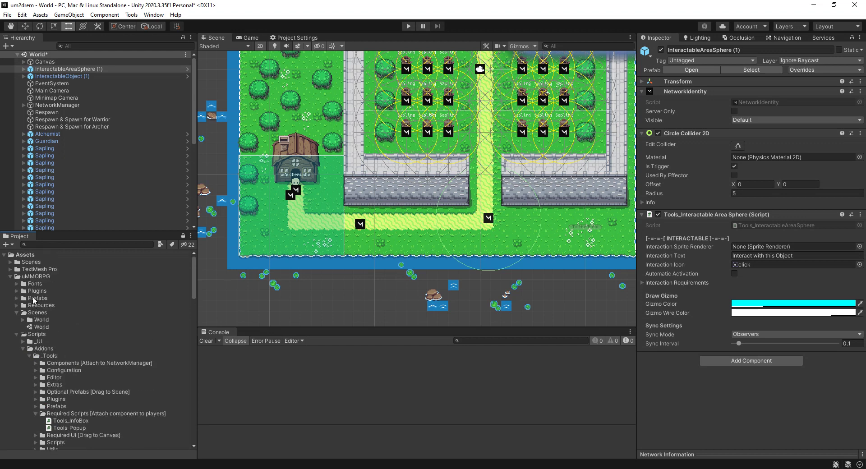
{"action": "left_click", "coordinate": [16, 291]}
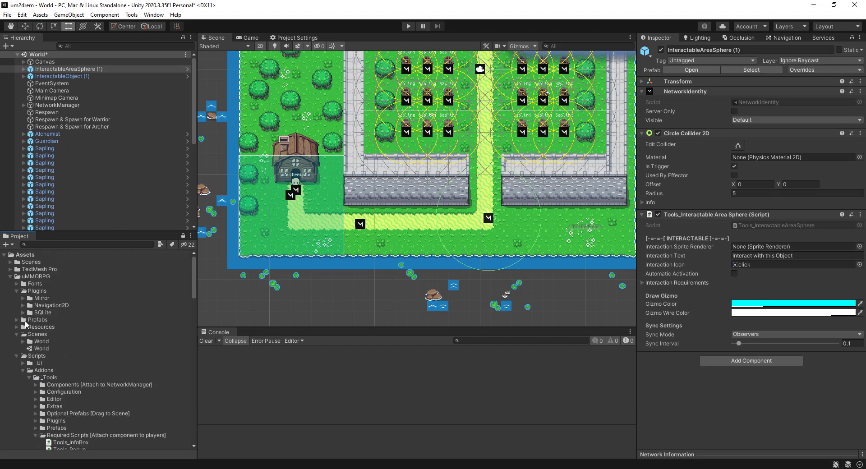
{"action": "left_click", "coordinate": [17, 291]}
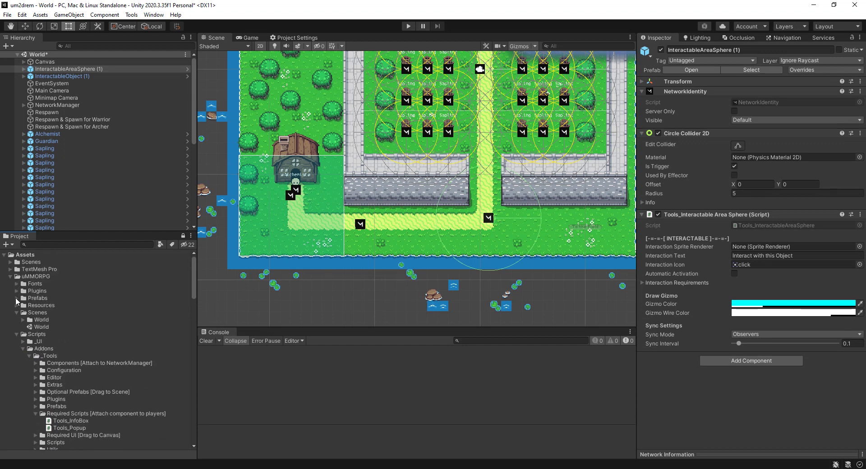
{"action": "left_click", "coordinate": [17, 299]}
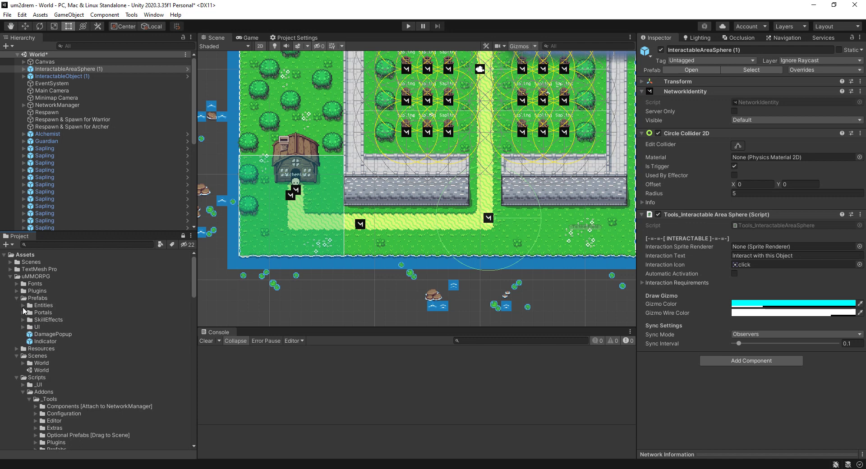
{"action": "left_click", "coordinate": [23, 306]}
{"action": "left_click", "coordinate": [29, 341]}
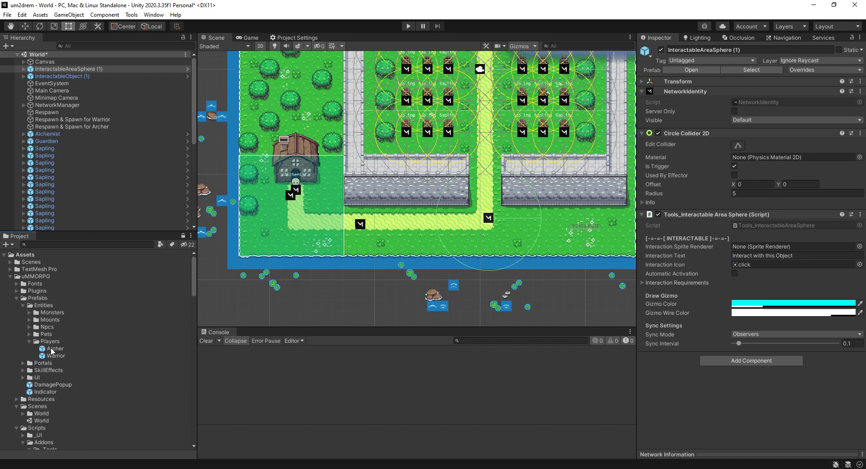
Open the Archer prefab and collapse its components from NetworkIdentity through Player Inventory.
{"action": "double_click", "coordinate": [53, 349]}
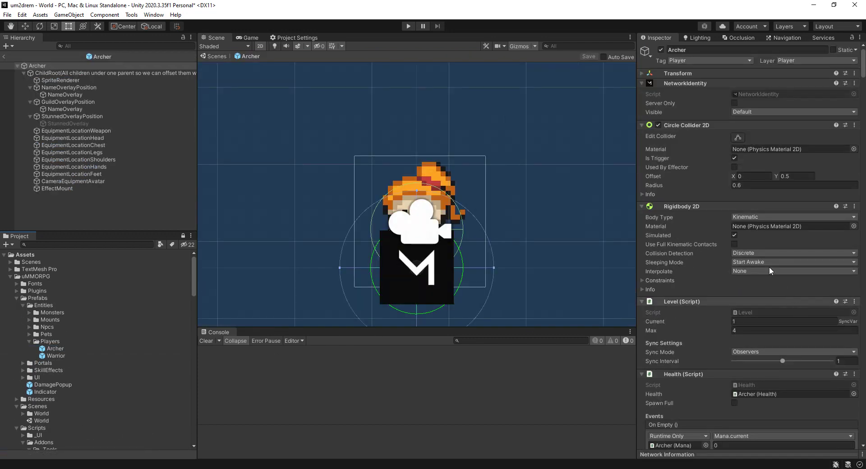
{"action": "left_click", "coordinate": [641, 83]}
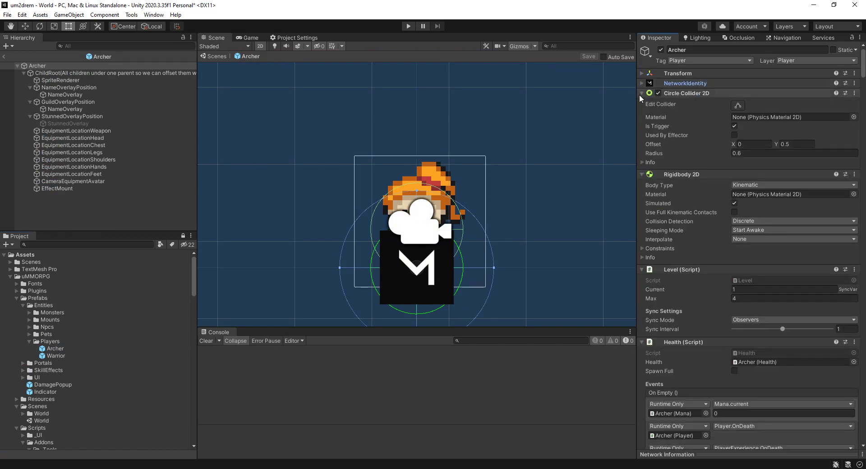
{"action": "left_click", "coordinate": [640, 93]}
{"action": "left_click", "coordinate": [641, 103]}
{"action": "left_click", "coordinate": [641, 113]}
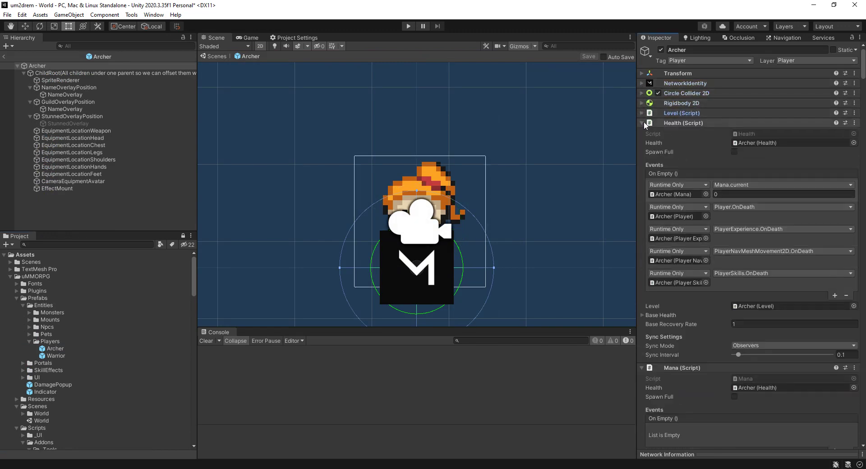
{"action": "left_click", "coordinate": [641, 122]}
{"action": "left_click", "coordinate": [641, 133]}
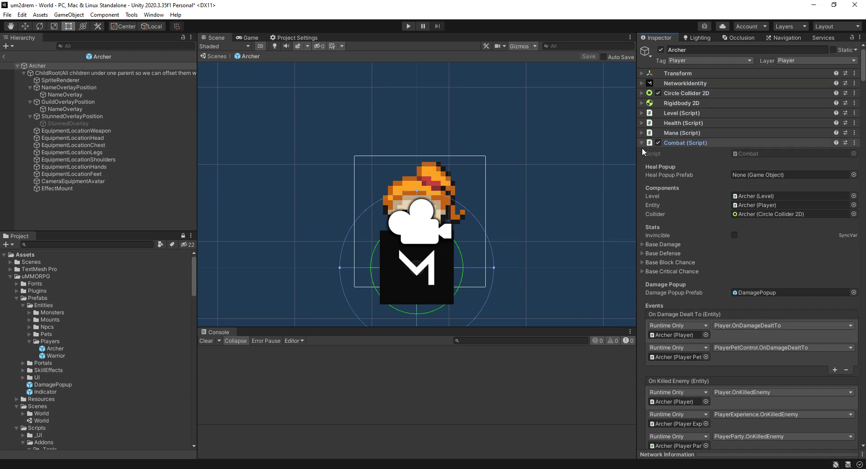
{"action": "left_click", "coordinate": [641, 143]}
{"action": "left_click", "coordinate": [640, 153]}
{"action": "left_click", "coordinate": [640, 162]}
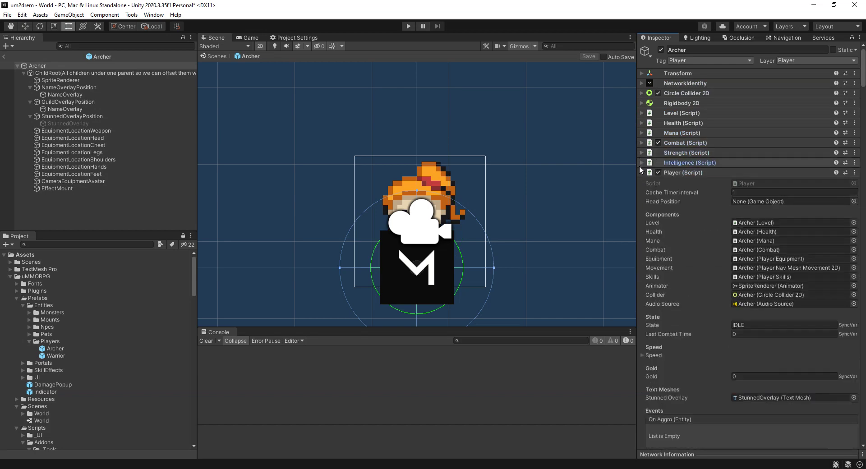
{"action": "left_click", "coordinate": [640, 173]}
{"action": "left_click", "coordinate": [641, 182]}
{"action": "left_click", "coordinate": [641, 192]}
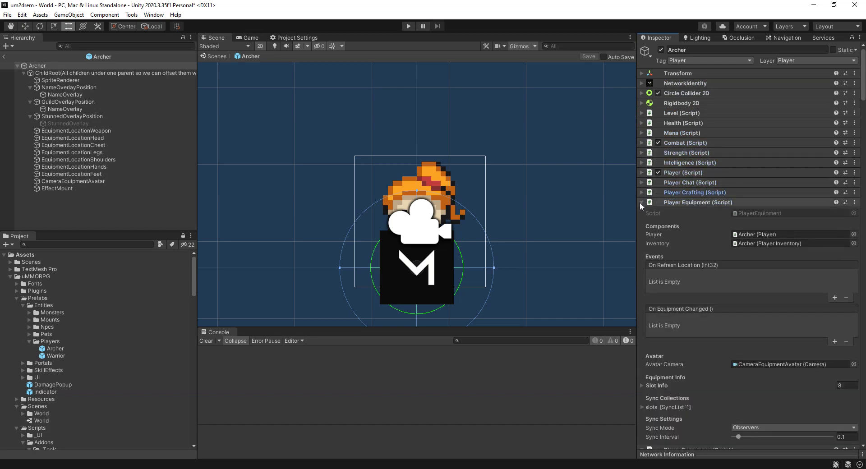
{"action": "left_click", "coordinate": [640, 202]}
{"action": "left_click", "coordinate": [641, 211]}
{"action": "left_click", "coordinate": [641, 222]}
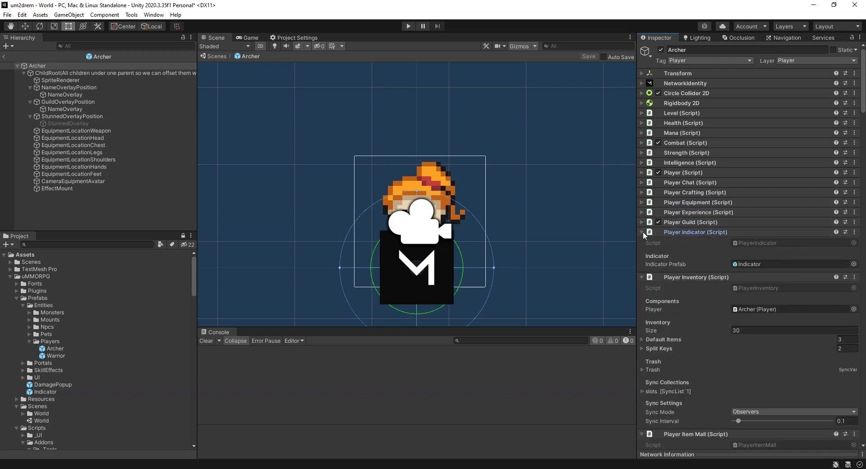
{"action": "left_click", "coordinate": [641, 231]}
{"action": "left_click", "coordinate": [640, 242]}
{"action": "scroll", "coordinate": [666, 178], "scroll_direction": "down", "scroll_amount": 5}
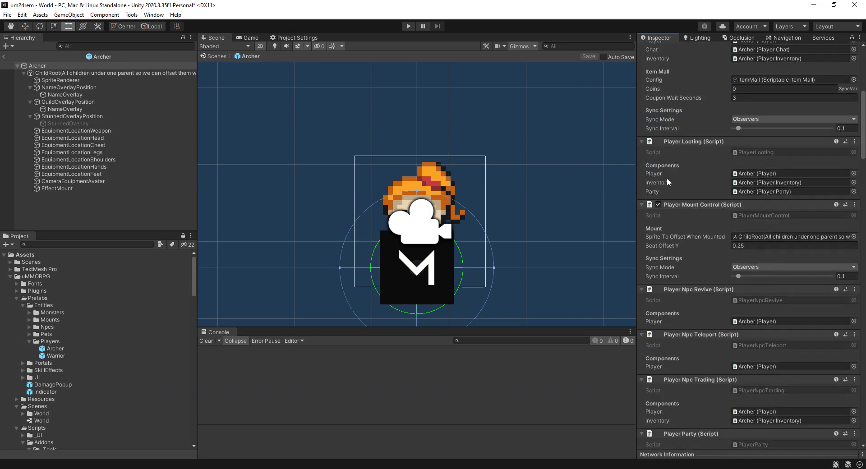
{"action": "scroll", "coordinate": [667, 178], "scroll_direction": "up", "scroll_amount": 5}
Collapse the remaining Archer components, from Player Item Mall through Audio Source.
{"action": "left_click", "coordinate": [640, 251]}
{"action": "left_click", "coordinate": [640, 262]}
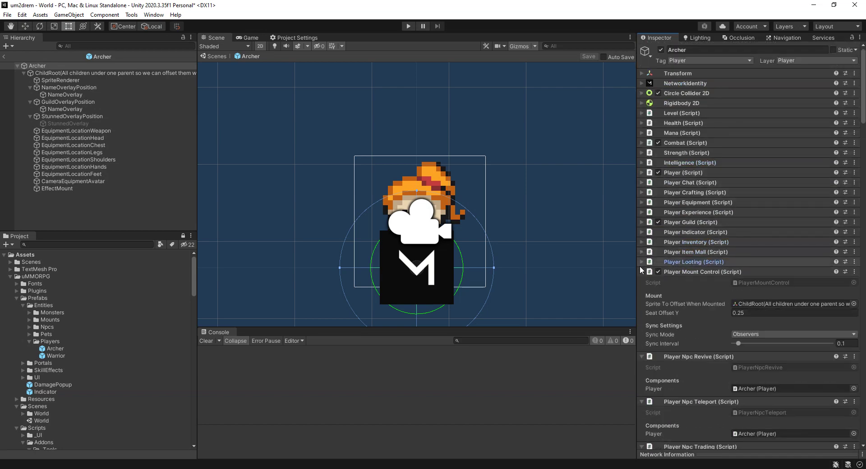
{"action": "left_click", "coordinate": [640, 271]}
{"action": "left_click", "coordinate": [640, 281]}
{"action": "left_click", "coordinate": [640, 291]}
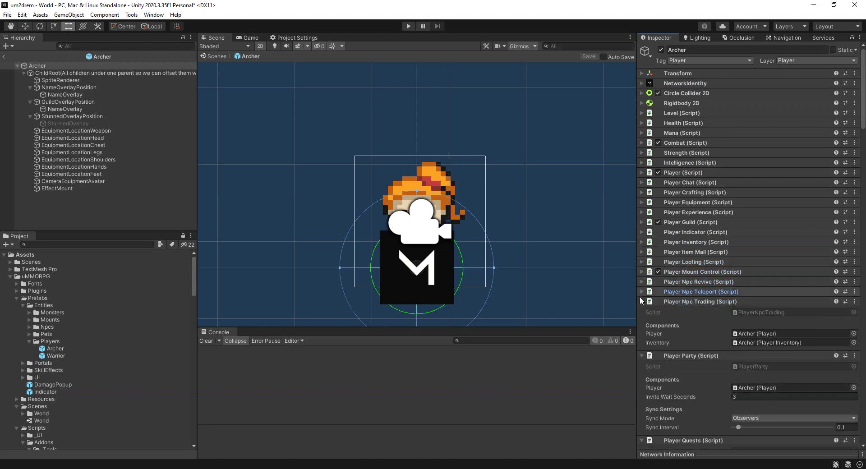
{"action": "left_click", "coordinate": [640, 301]}
{"action": "left_click", "coordinate": [641, 311]}
{"action": "left_click", "coordinate": [640, 322]}
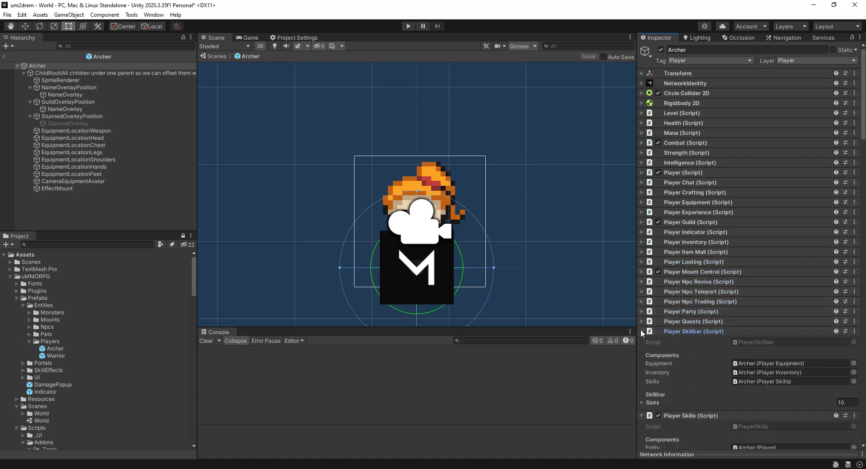
{"action": "left_click", "coordinate": [640, 331]}
{"action": "left_click", "coordinate": [641, 341]}
{"action": "left_click", "coordinate": [643, 351]}
{"action": "scroll", "coordinate": [643, 349], "scroll_direction": "down", "scroll_amount": 10}
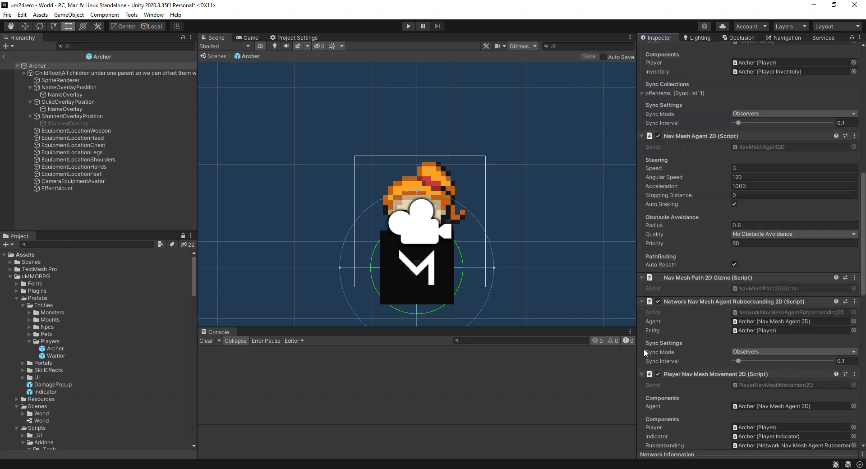
{"action": "scroll", "coordinate": [653, 191], "scroll_direction": "up", "scroll_amount": 8}
{"action": "left_click", "coordinate": [641, 118]}
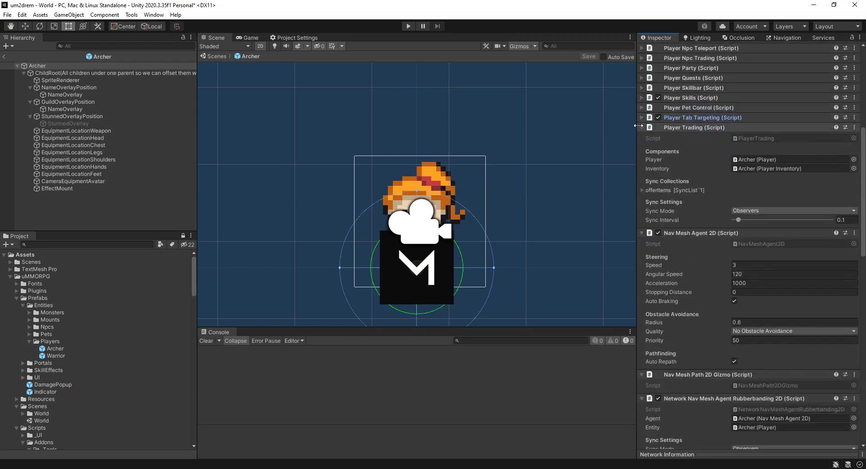
{"action": "left_click", "coordinate": [641, 127]}
{"action": "left_click", "coordinate": [641, 138]}
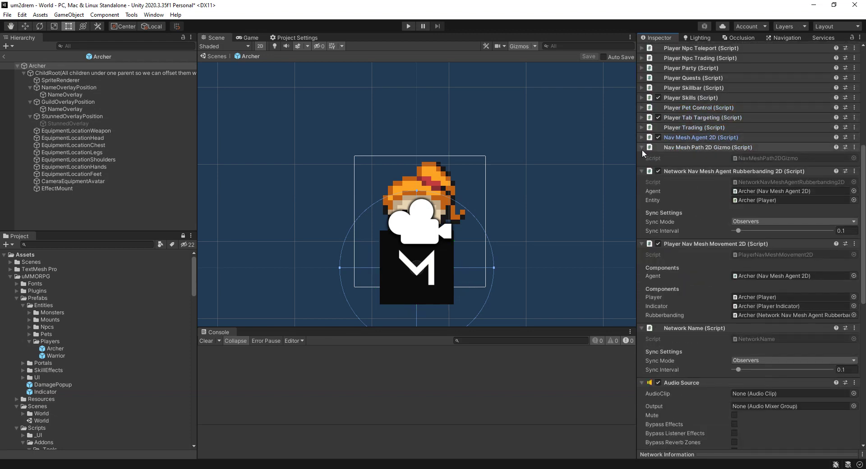
{"action": "left_click", "coordinate": [641, 148]}
{"action": "left_click", "coordinate": [642, 157]}
{"action": "left_click", "coordinate": [642, 167]}
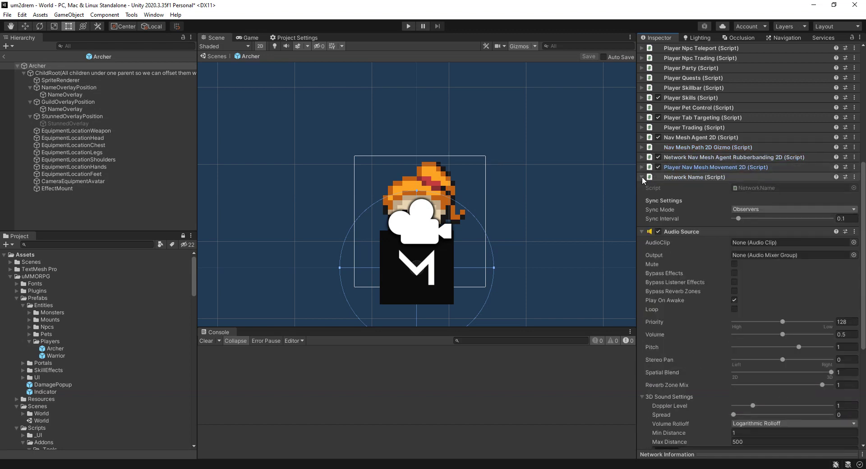
{"action": "left_click", "coordinate": [642, 177]}
{"action": "left_click", "coordinate": [642, 186]}
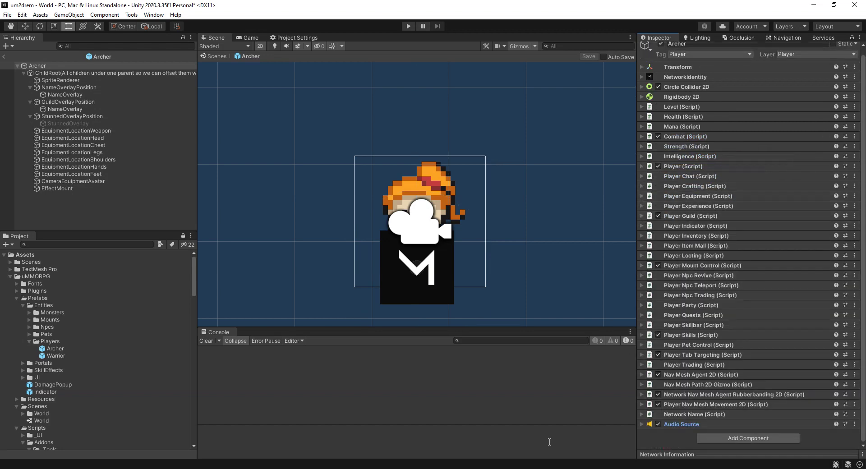
{"action": "scroll", "coordinate": [82, 315], "scroll_direction": "down", "scroll_amount": 6}
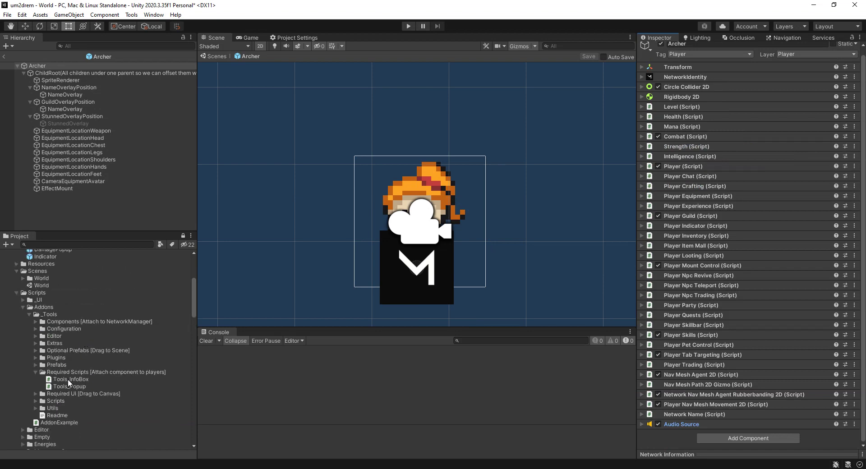
Add Tools_InfoBox and Tools_Popup to the Archer prefab, then select the Warrior prefab.
{"action": "left_click_drag", "start_coordinate": [67, 379], "coordinate": [655, 434]}
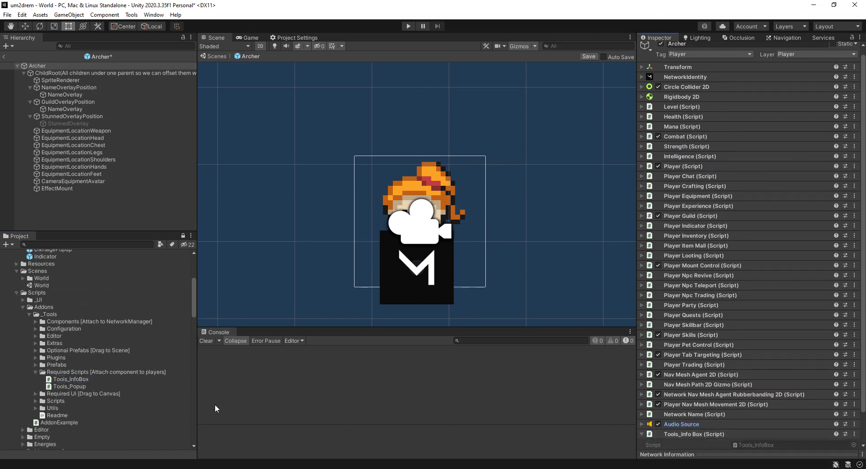
{"action": "left_click_drag", "start_coordinate": [47, 388], "coordinate": [666, 435]}
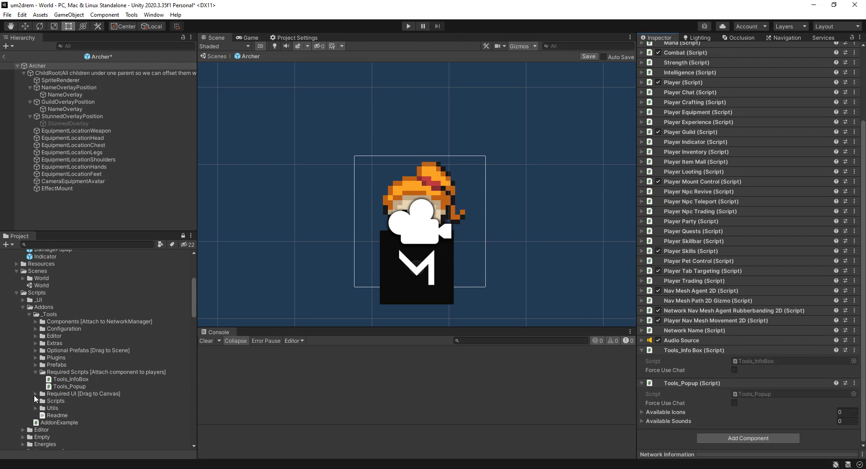
{"action": "left_click", "coordinate": [36, 372]}
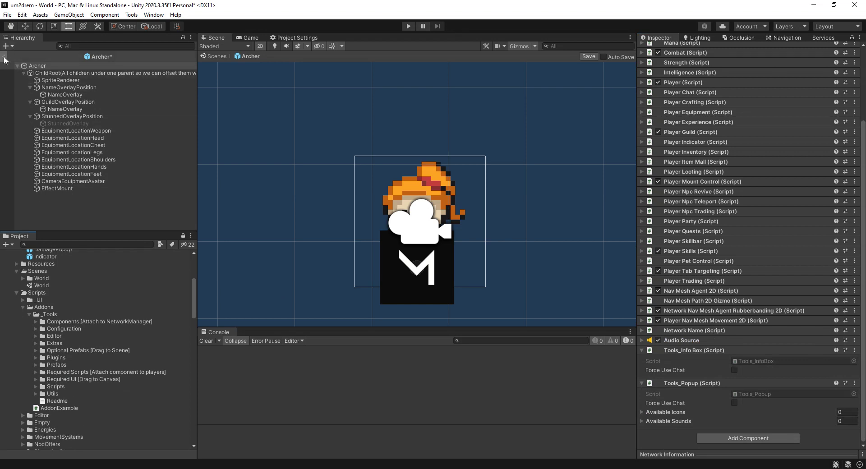
{"action": "scroll", "coordinate": [56, 279], "scroll_direction": "up", "scroll_amount": 3}
{"action": "left_click", "coordinate": [53, 302]}
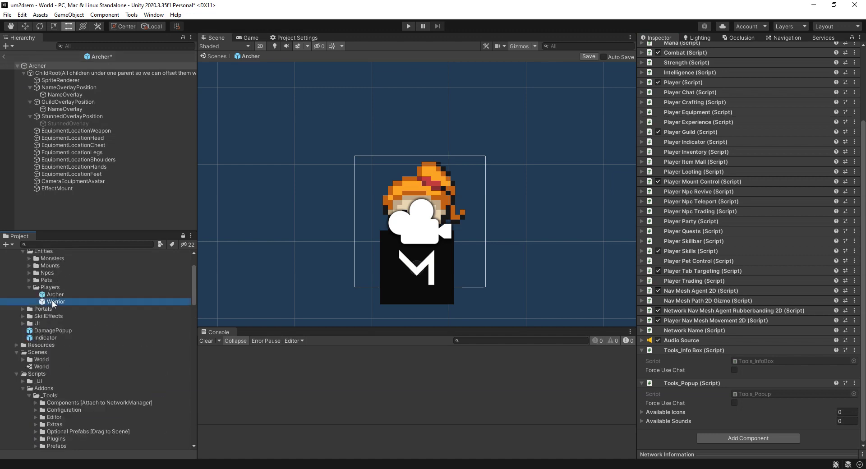
Save the Archer prefab changes and open the Warrior prefab for editing.
{"action": "double_click", "coordinate": [53, 301]}
{"action": "left_click", "coordinate": [413, 257]}
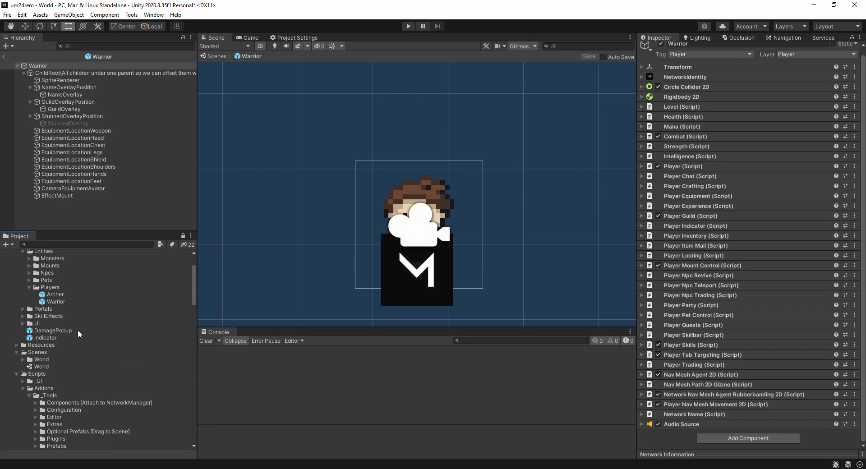
{"action": "scroll", "coordinate": [85, 356], "scroll_direction": "down", "scroll_amount": 5}
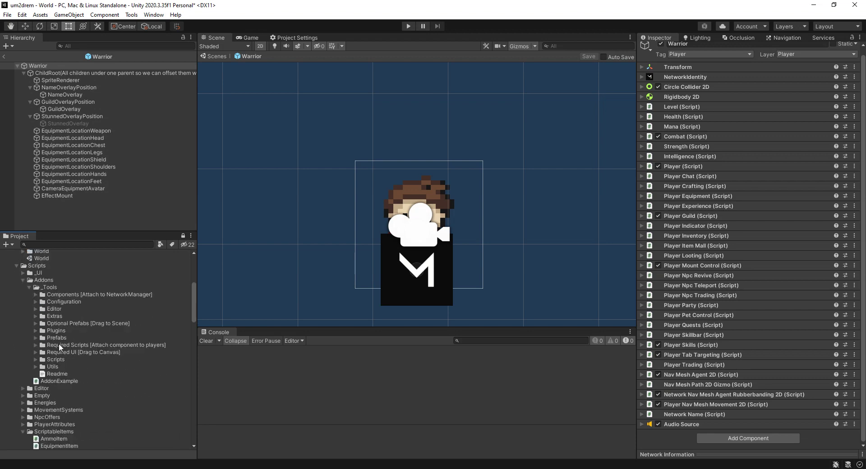
Add the Tools_InfoBox and Tools_Popup scripts to Warrior, then save it and exit prefab mode.
{"action": "left_click", "coordinate": [36, 345]}
{"action": "left_click_drag", "start_coordinate": [69, 352], "coordinate": [639, 440]}
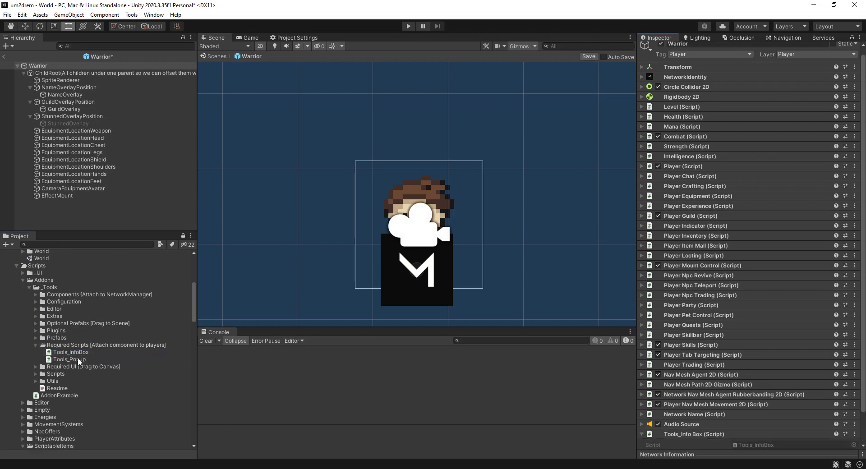
{"action": "left_click_drag", "start_coordinate": [78, 361], "coordinate": [676, 443]}
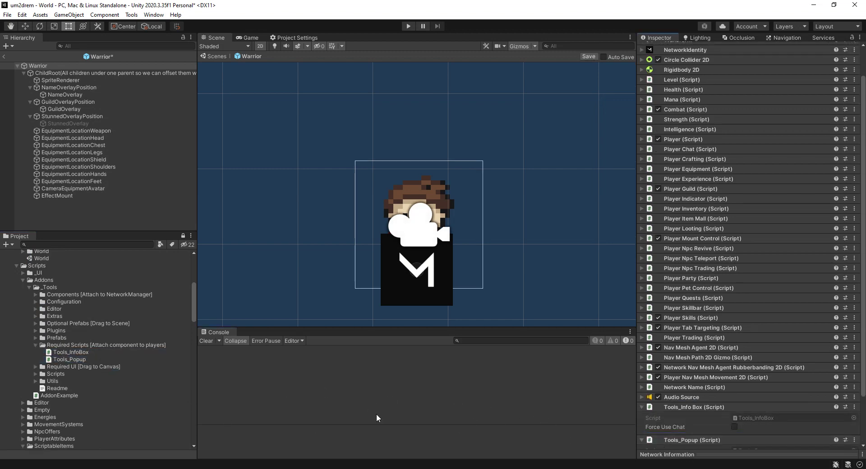
{"action": "left_click", "coordinate": [3, 57]}
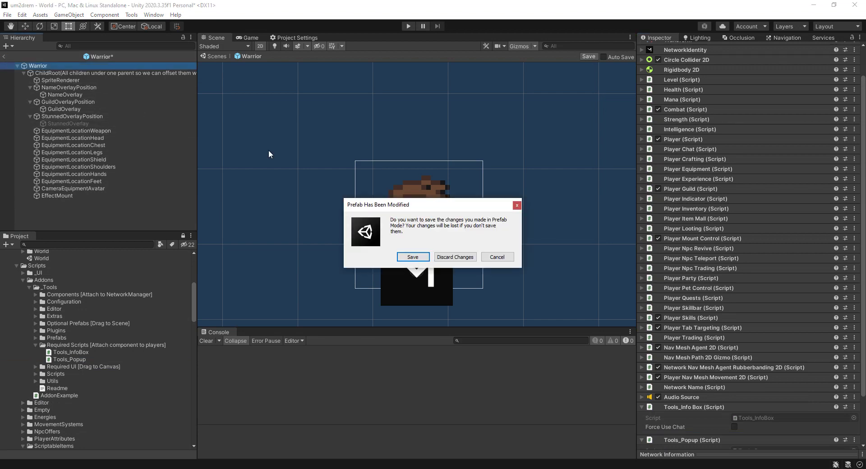
{"action": "left_click", "coordinate": [411, 257]}
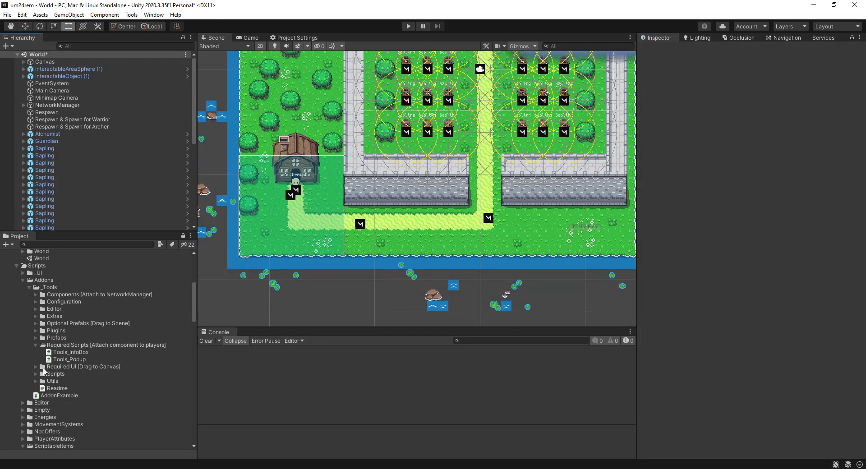
Drag the eight UI prefabs, UI_CanvasOverlay through UI_Prompt, onto the Canvas.
{"action": "left_click", "coordinate": [35, 367]}
{"action": "left_click", "coordinate": [66, 374]}
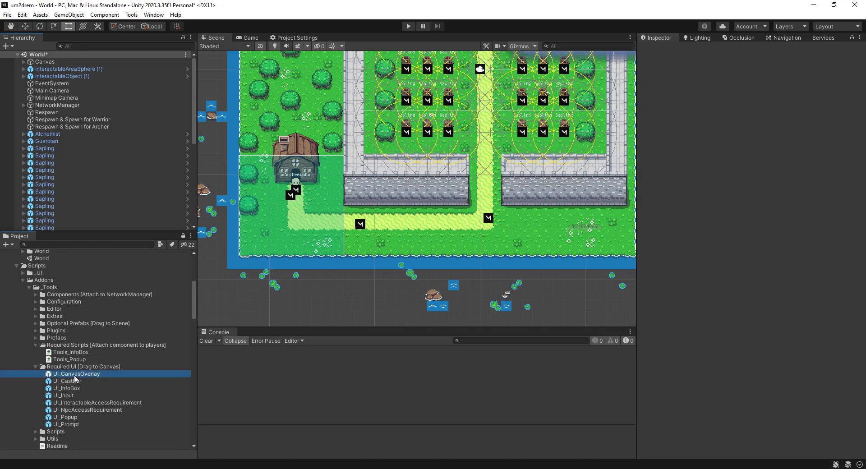
{"action": "left_click", "coordinate": [61, 425], "text": "shift"}
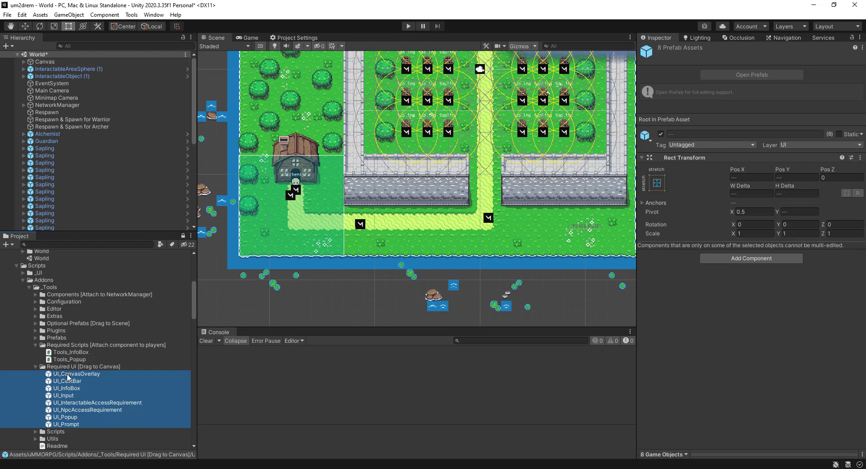
{"action": "left_click_drag", "start_coordinate": [68, 377], "coordinate": [45, 66]}
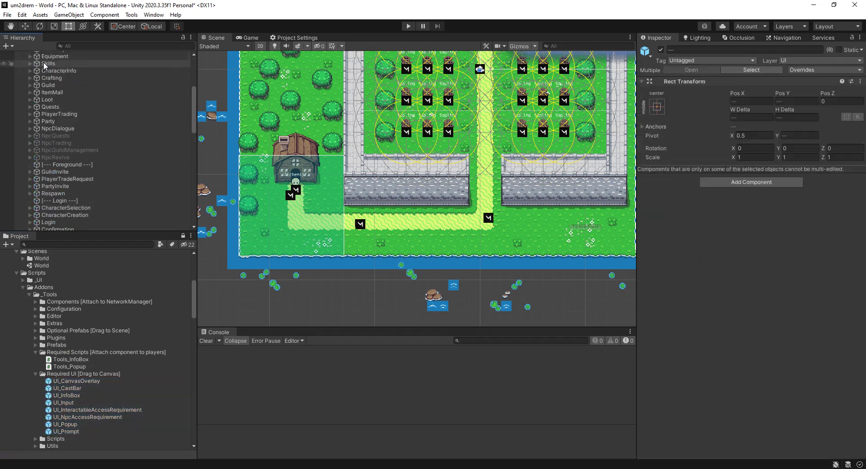
Collapse the Required UI and Required Scripts folders and browse the Utils folder.
{"action": "scroll", "coordinate": [68, 162], "scroll_direction": "down", "scroll_amount": 2}
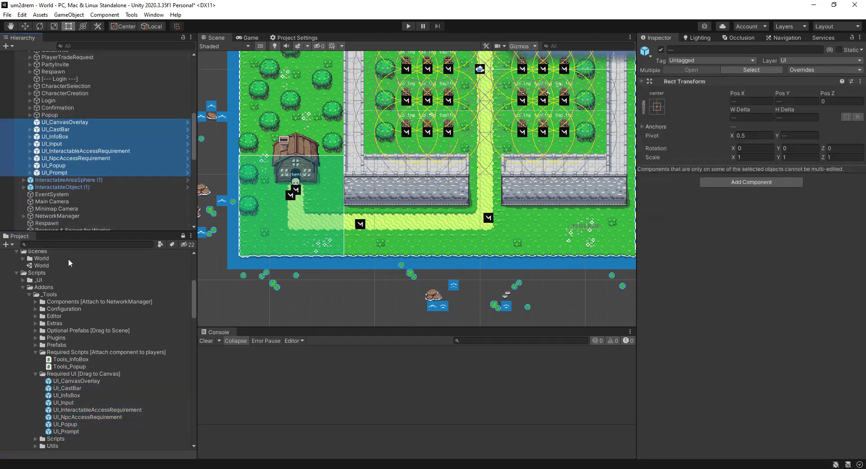
{"action": "left_click", "coordinate": [35, 373]}
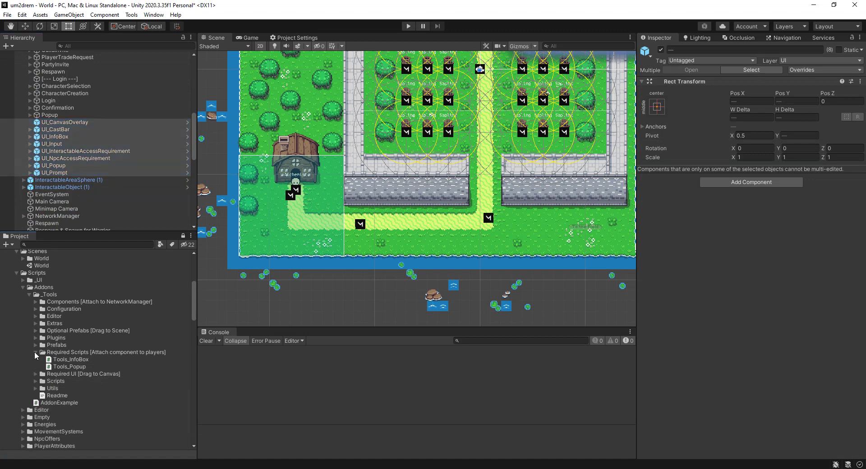
{"action": "left_click", "coordinate": [35, 352]}
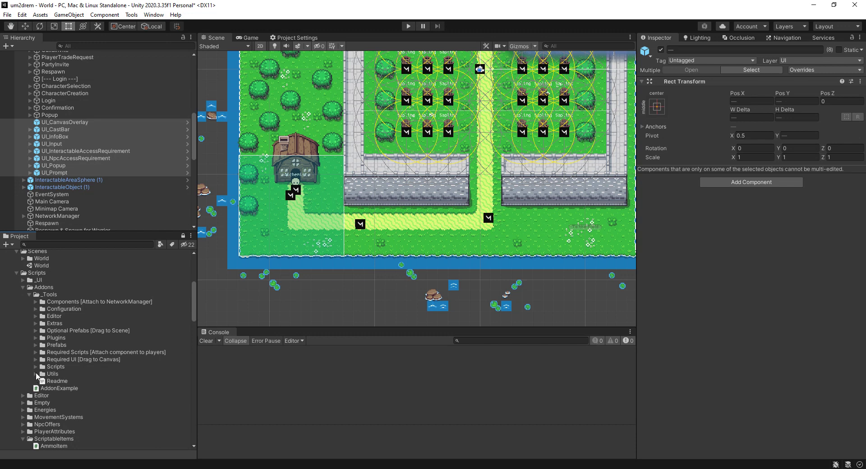
{"action": "left_click", "coordinate": [36, 373]}
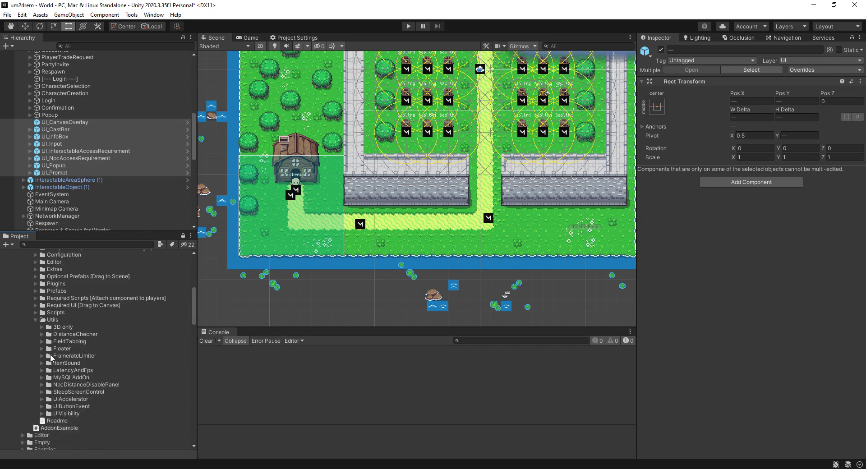
{"action": "left_click", "coordinate": [42, 327]}
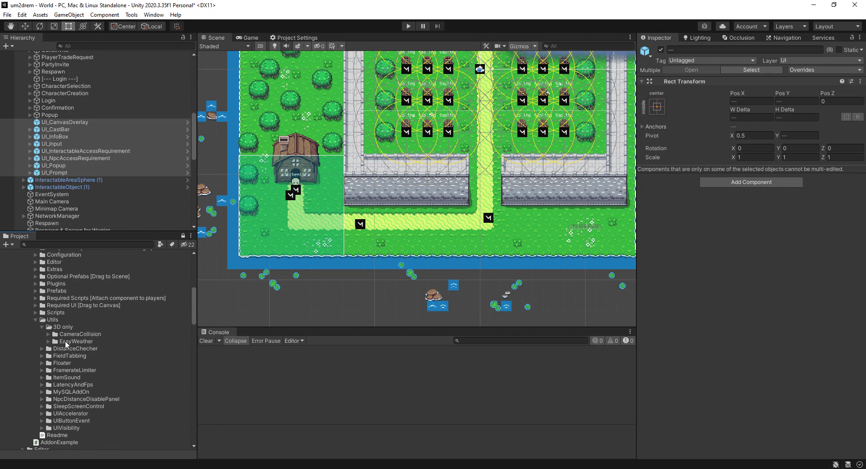
{"action": "left_click", "coordinate": [42, 327]}
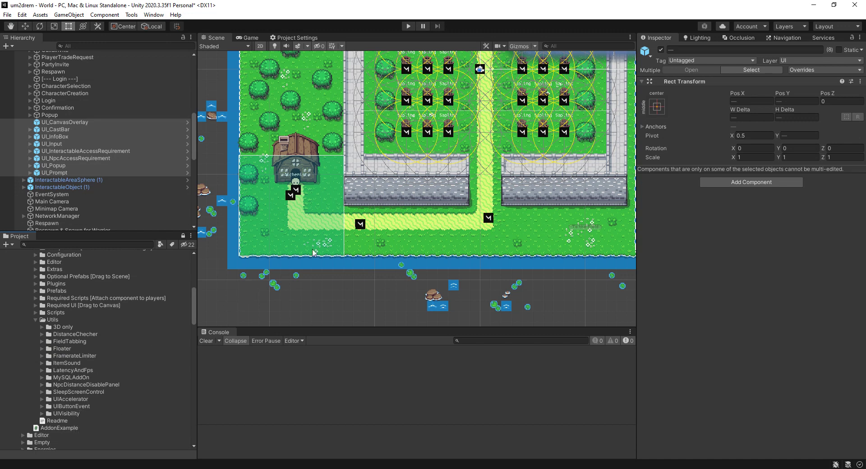
{"action": "scroll", "coordinate": [37, 99], "scroll_direction": "up", "scroll_amount": 8}
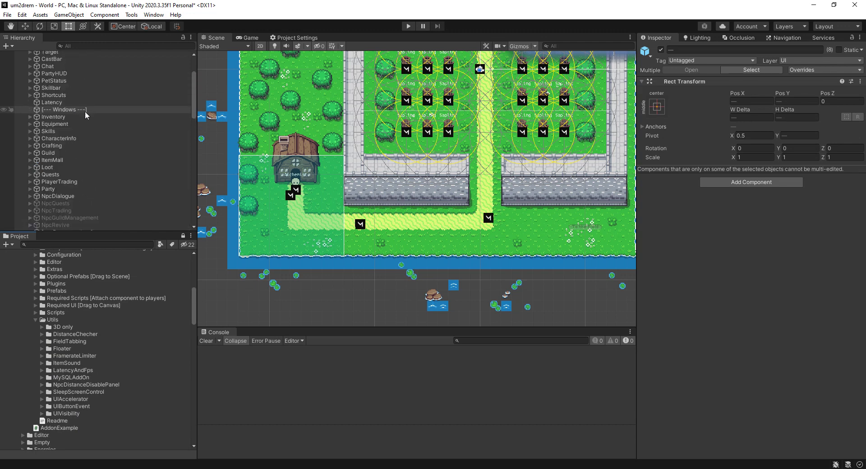
Enter play mode, host locally and create an Archer character named 'test'.
{"action": "left_click", "coordinate": [409, 27]}
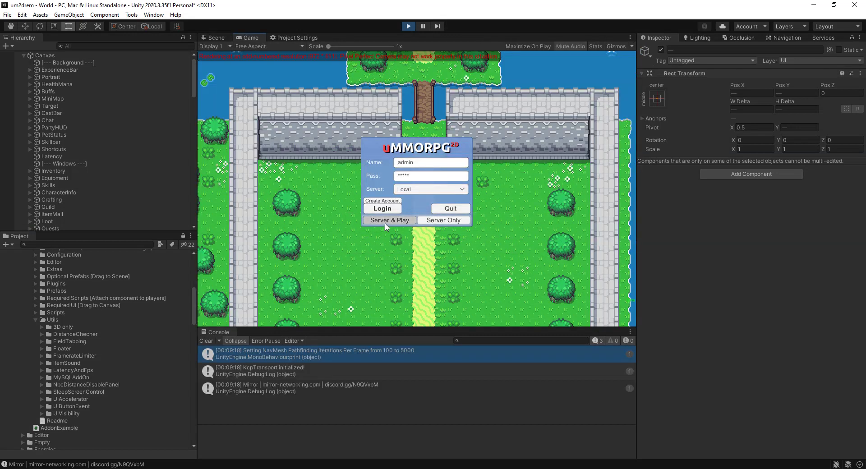
{"action": "left_click", "coordinate": [387, 220]}
{"action": "left_click", "coordinate": [563, 284]}
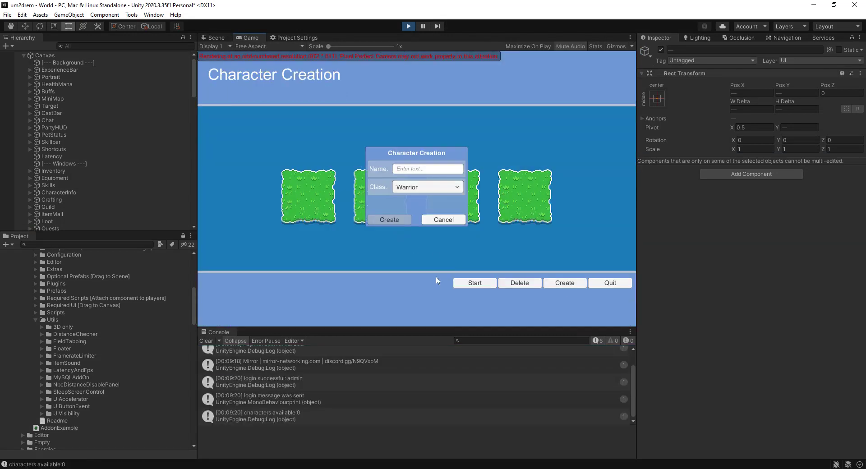
{"action": "left_click", "coordinate": [415, 188]}
{"action": "left_click", "coordinate": [416, 207]}
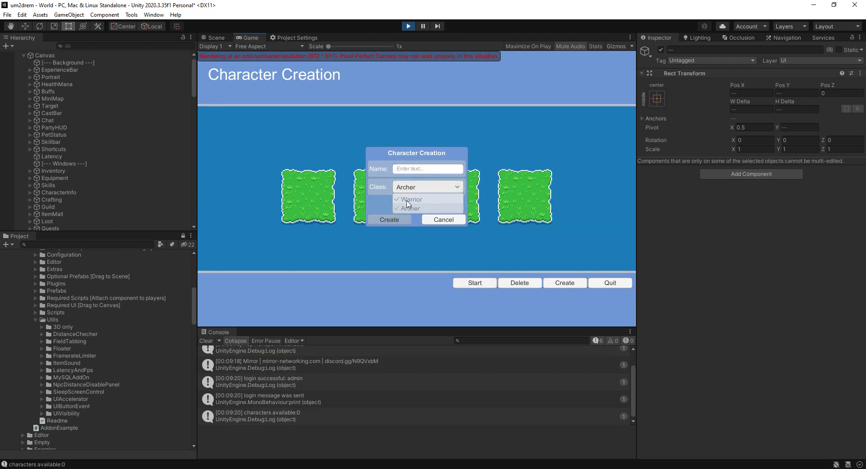
{"action": "left_click", "coordinate": [412, 177]}
{"action": "type", "text": "tes"}
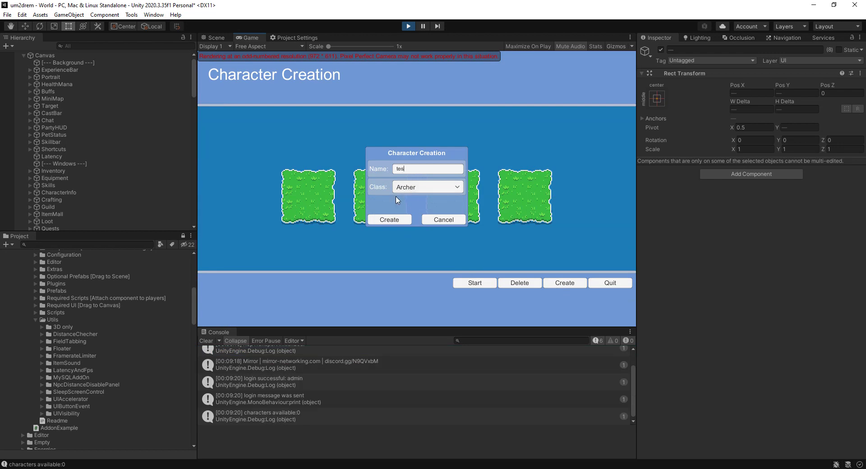
{"action": "type", "text": "t"}
{"action": "left_click", "coordinate": [386, 219]}
Enter the world as 'test', interact with the chest, then stop the game.
{"action": "left_click", "coordinate": [306, 196]}
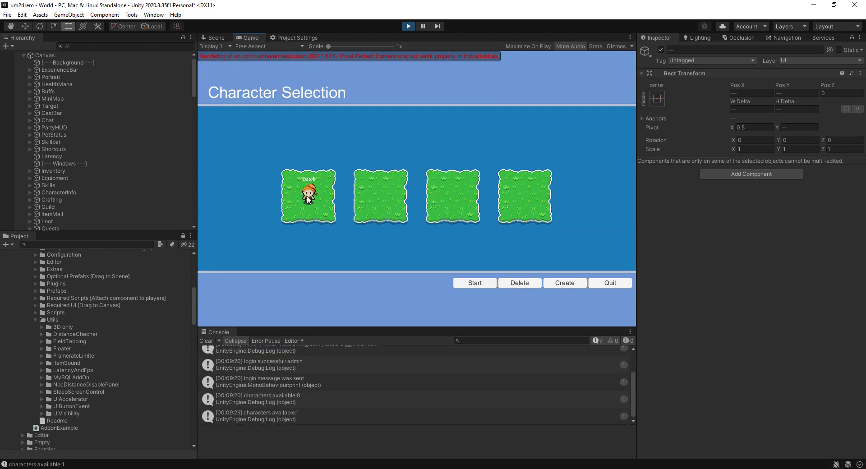
{"action": "left_click", "coordinate": [469, 284]}
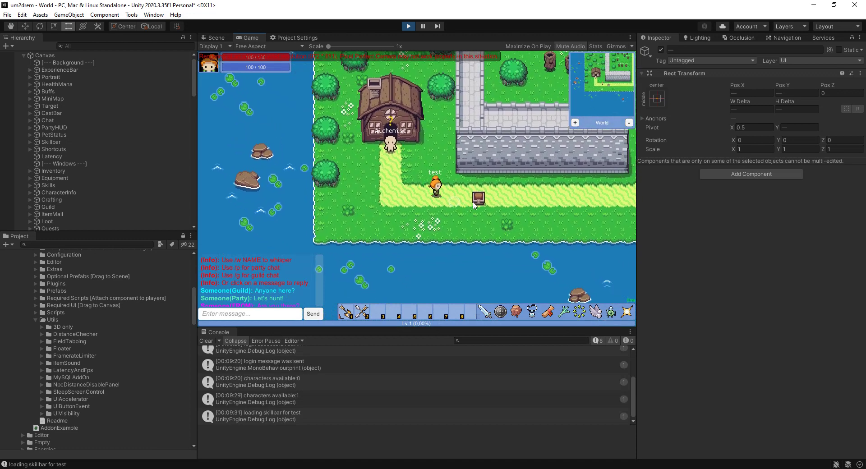
{"action": "left_click", "coordinate": [465, 193]}
{"action": "left_click", "coordinate": [426, 213]}
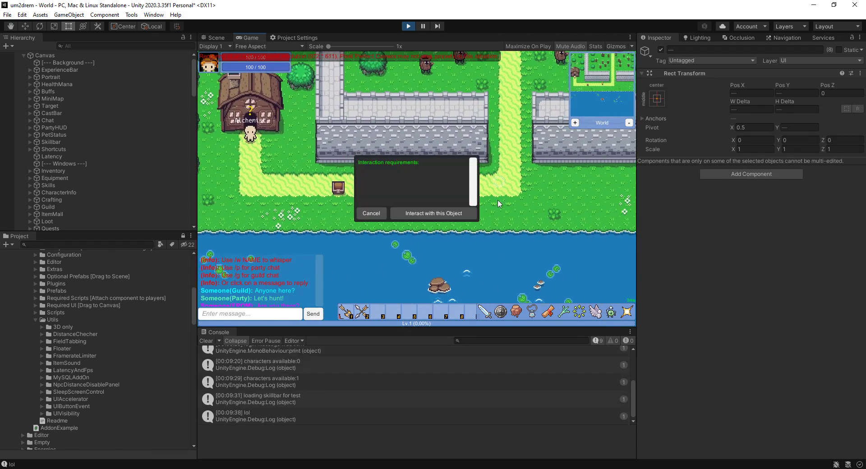
{"action": "left_click", "coordinate": [415, 214]}
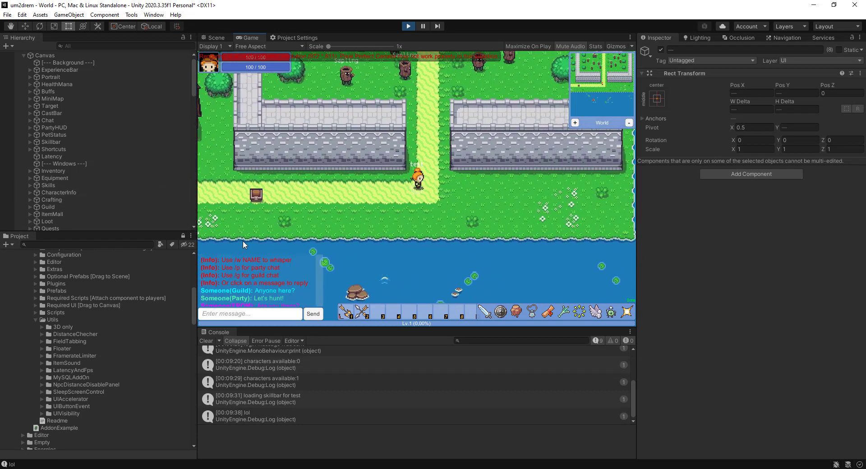
{"action": "left_click", "coordinate": [408, 26]}
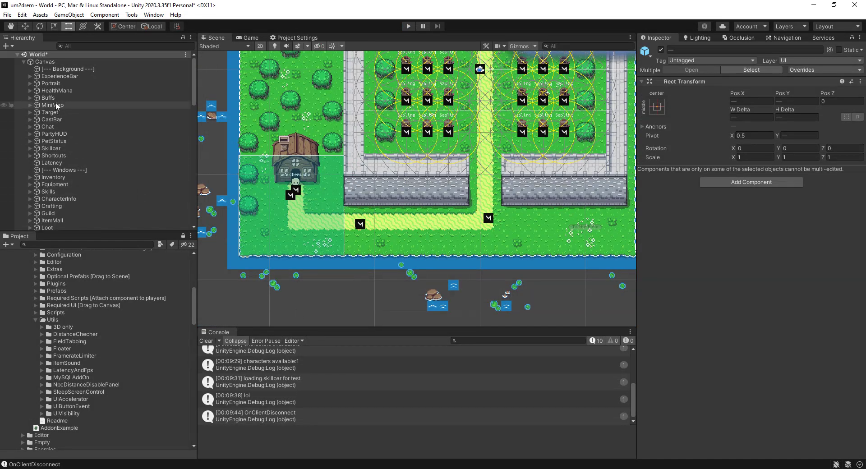
Select NetworkManager and change its Database type from SQLite to MySQL.
{"action": "scroll", "coordinate": [25, 64], "scroll_direction": "up", "scroll_amount": 1}
{"action": "left_click", "coordinate": [24, 61]}
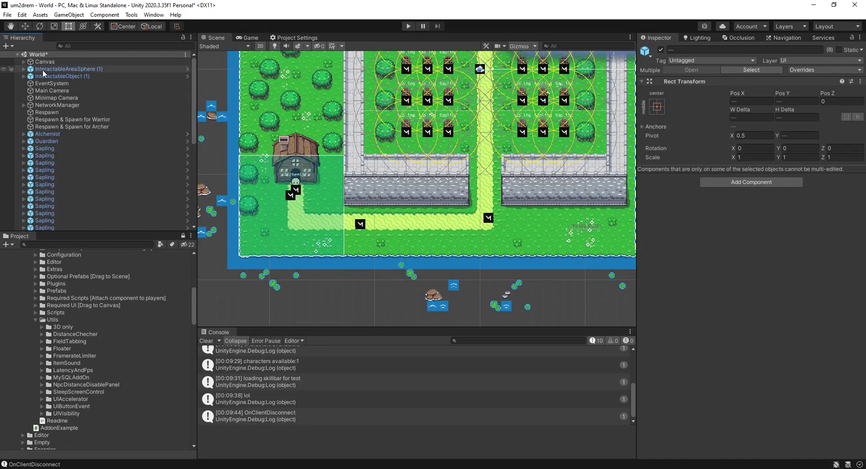
{"action": "left_click", "coordinate": [61, 107]}
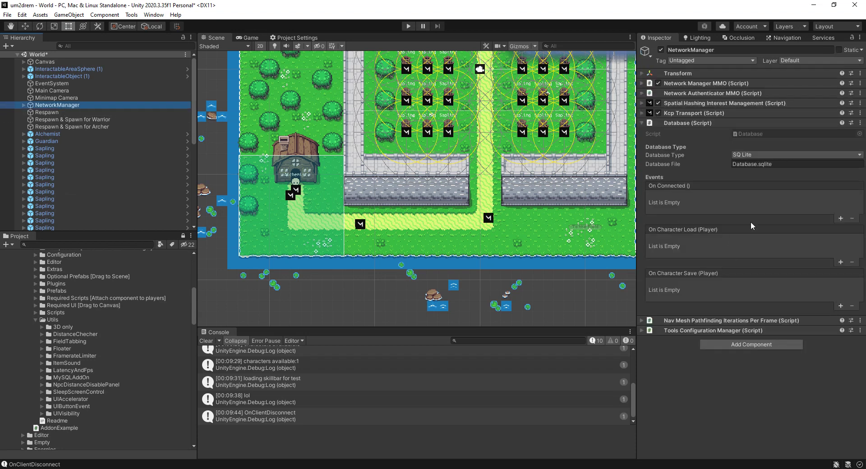
{"action": "left_click", "coordinate": [766, 155]}
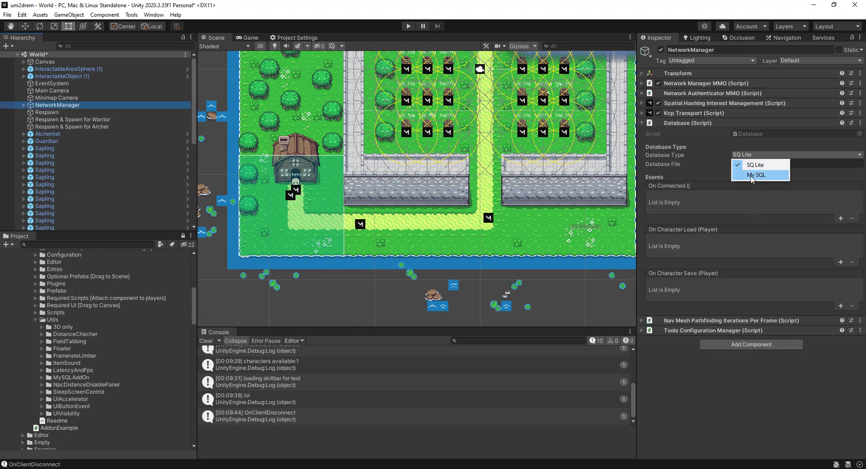
{"action": "left_click", "coordinate": [751, 174]}
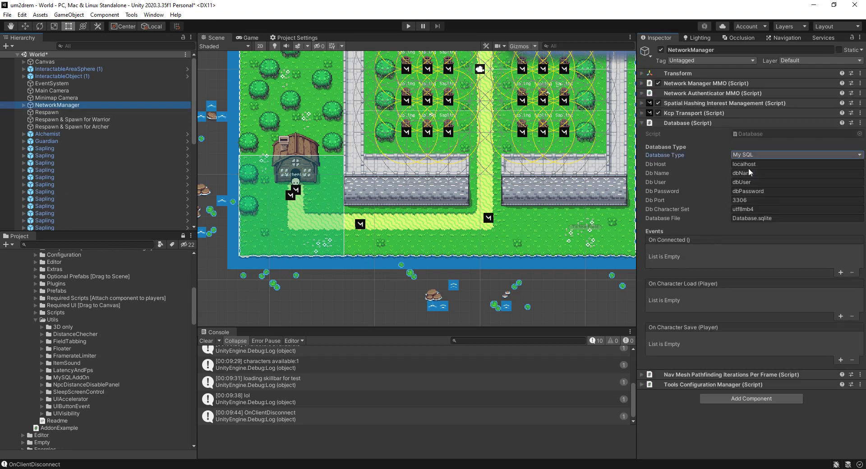
Log into phpMyAdmin and open the test database.
{"action": "left_click", "coordinate": [304, 464]}
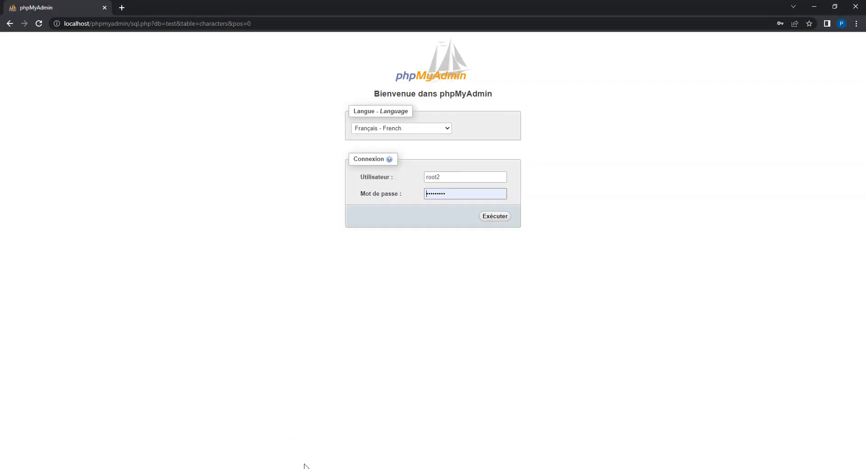
{"action": "left_click", "coordinate": [495, 217]}
{"action": "left_click", "coordinate": [492, 218]}
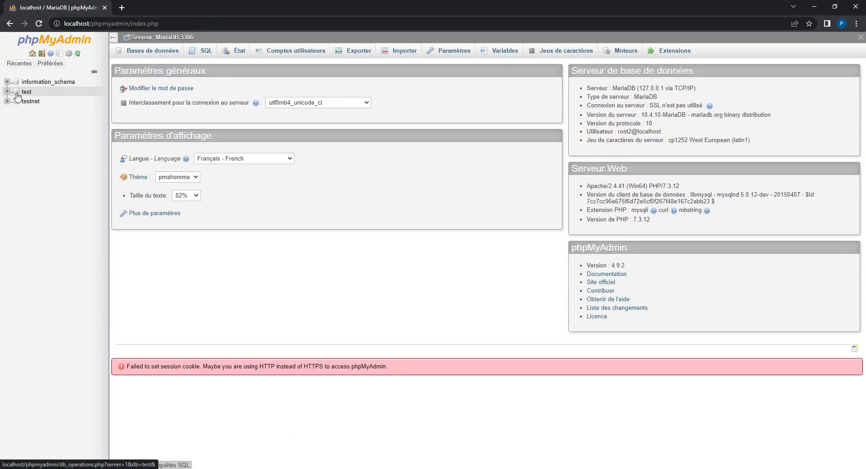
{"action": "left_click", "coordinate": [27, 92]}
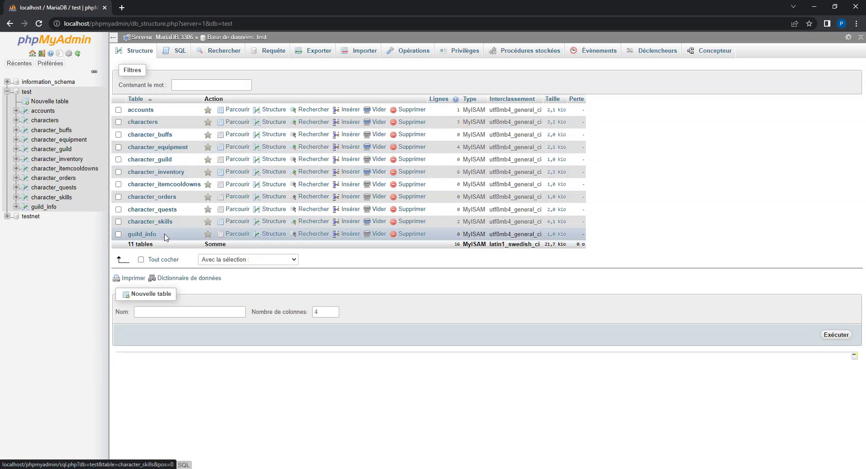
Select all eleven tables, drop them with Supprimer, and refresh the now-empty database.
{"action": "left_click", "coordinate": [141, 261]}
{"action": "left_click", "coordinate": [228, 262]}
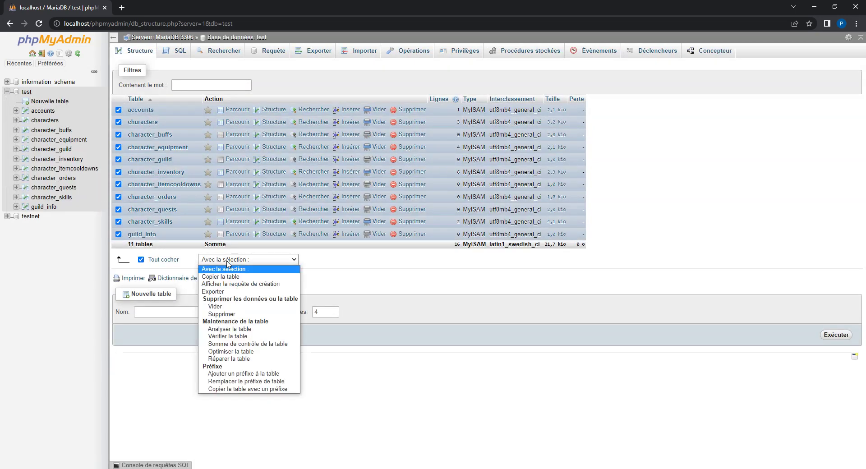
{"action": "left_click", "coordinate": [225, 314]}
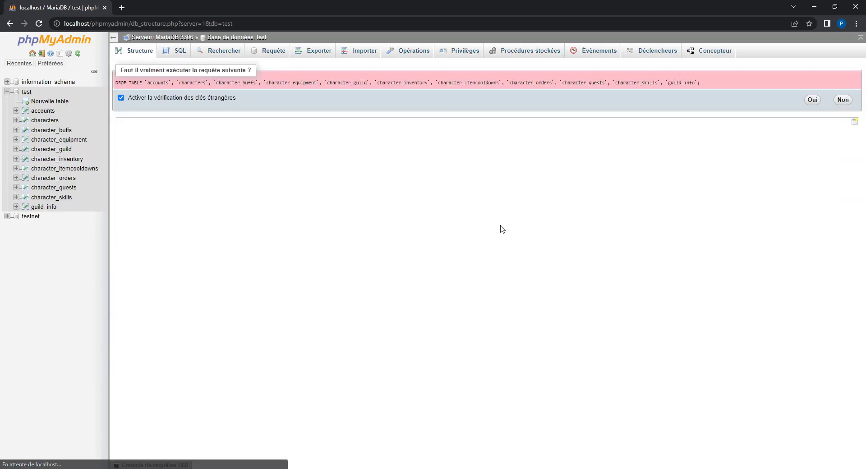
{"action": "left_click", "coordinate": [812, 100]}
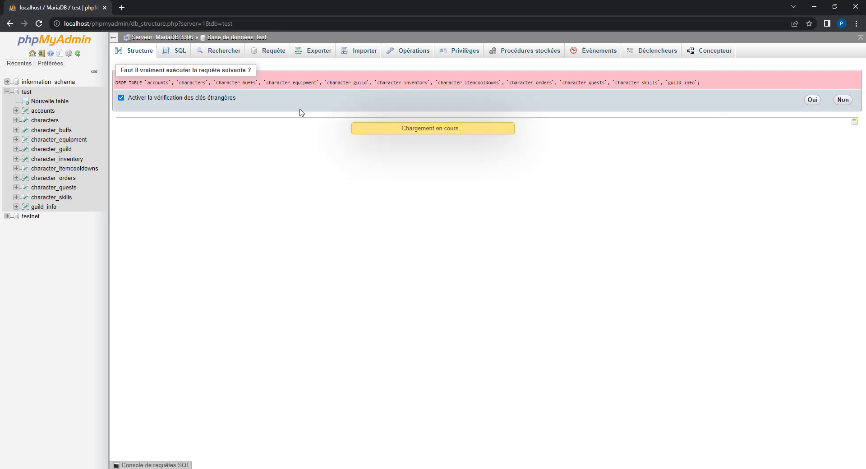
{"action": "left_click", "coordinate": [24, 92]}
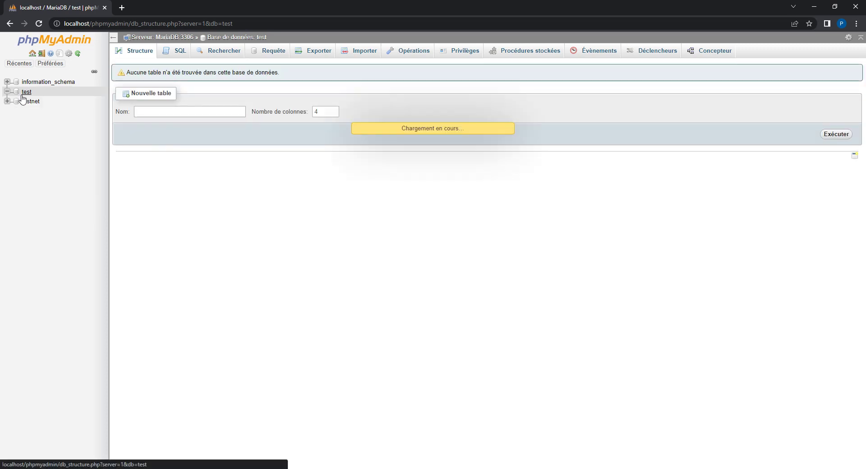
{"action": "left_click", "coordinate": [255, 37]}
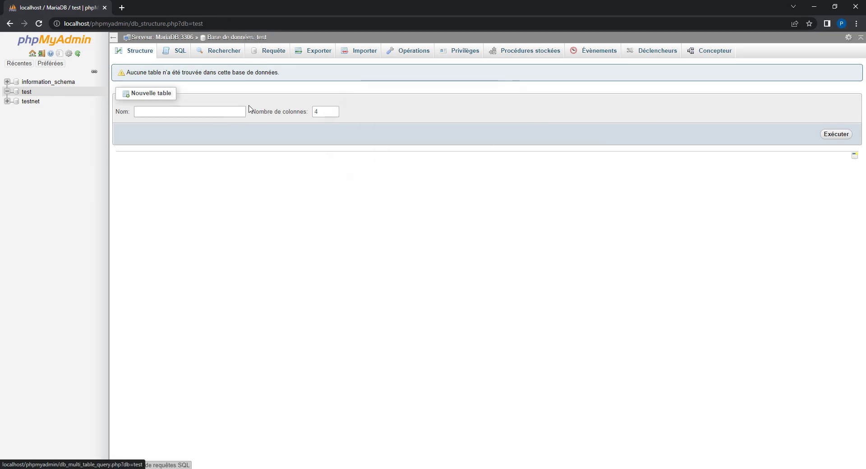
{"action": "key", "text": "alt+Tab"}
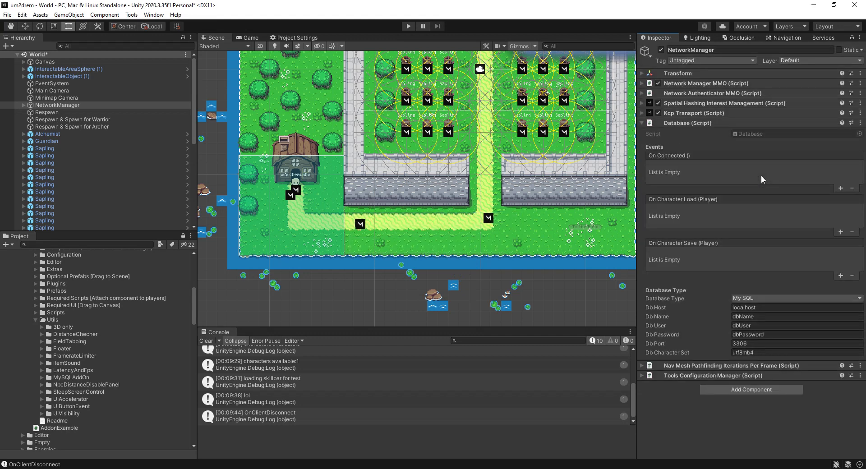
Set Db Name to 'test', enter the database user and password, then start play mode.
{"action": "left_click", "coordinate": [755, 316]}
{"action": "type", "text": "te"}
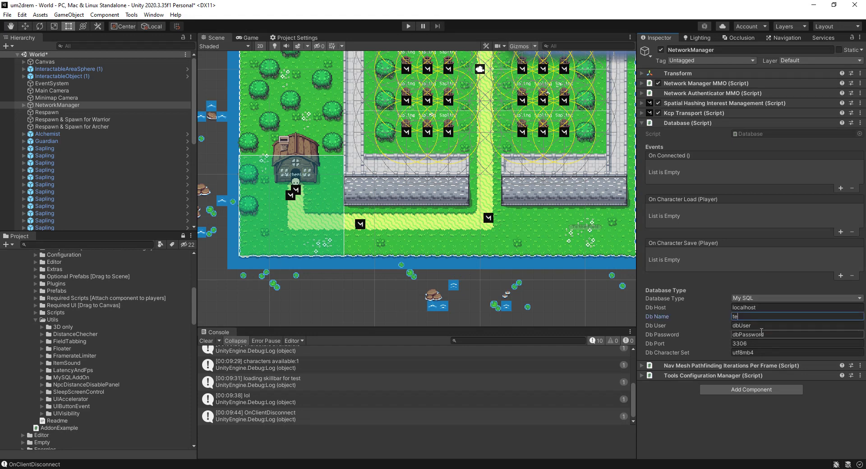
{"action": "type", "text": "st"}
{"action": "left_click", "coordinate": [751, 325]}
{"action": "type", "text": "r"}
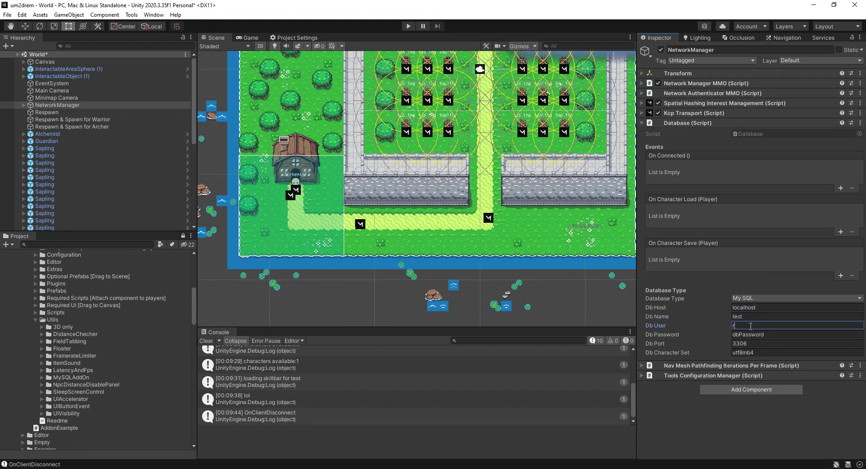
{"action": "type", "text": "oot2"}
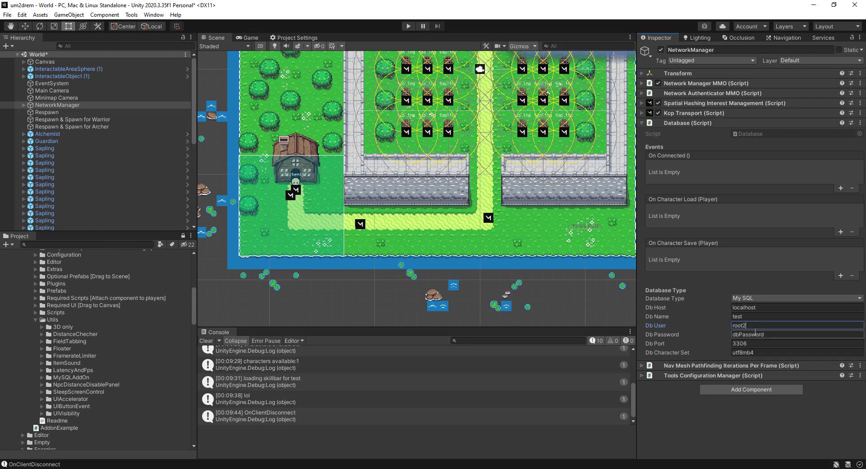
{"action": "left_click", "coordinate": [755, 334]}
{"action": "type", "text": "123456789"}
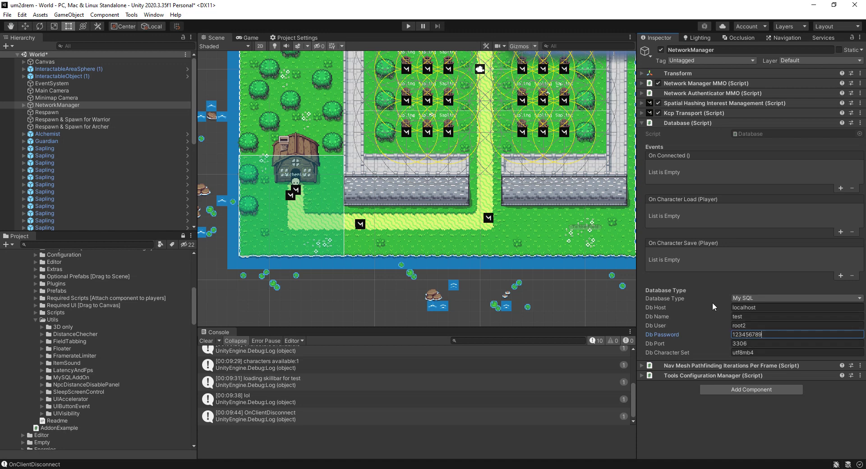
{"action": "left_click", "coordinate": [405, 26]}
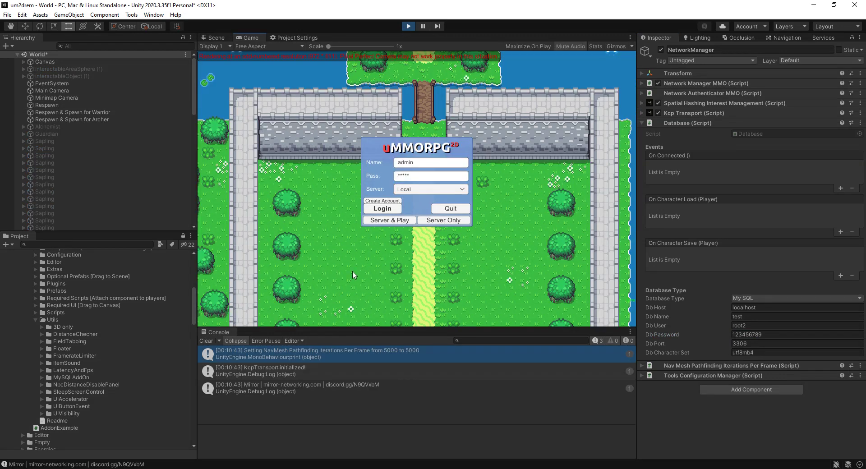
Host with Server & Play, dismiss the invalid-account popup, then reopen the test database in phpMyAdmin.
{"action": "left_click", "coordinate": [206, 340]}
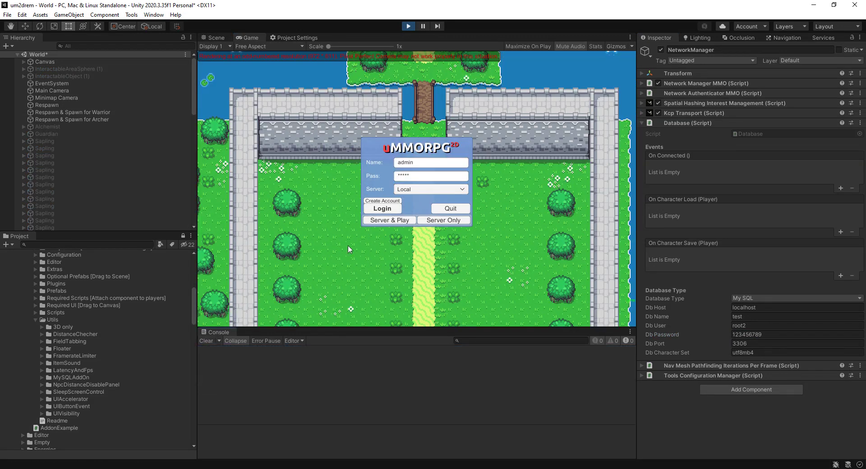
{"action": "left_click", "coordinate": [381, 221]}
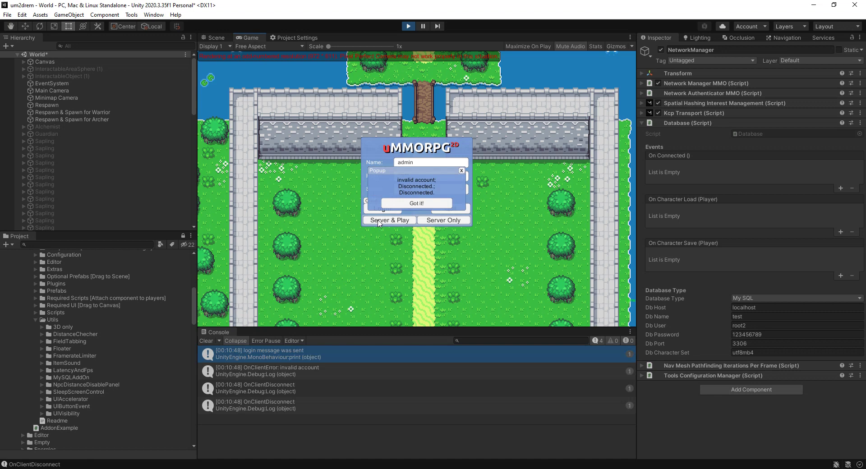
{"action": "left_click", "coordinate": [402, 203]}
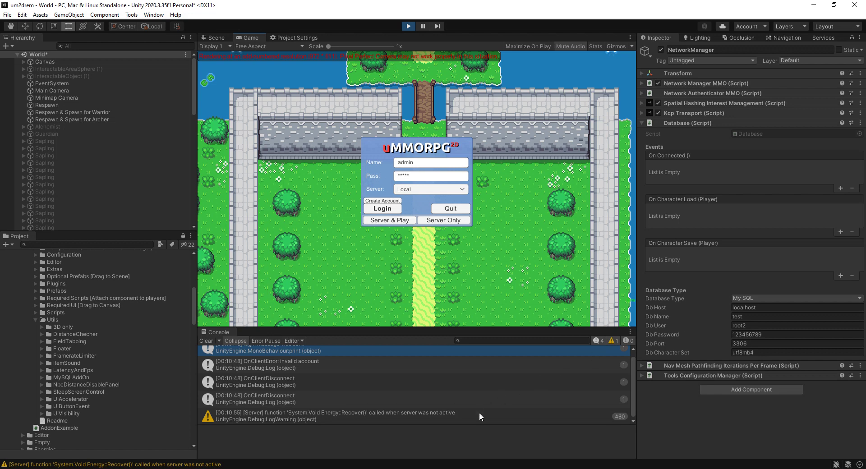
{"action": "left_click", "coordinate": [277, 432]}
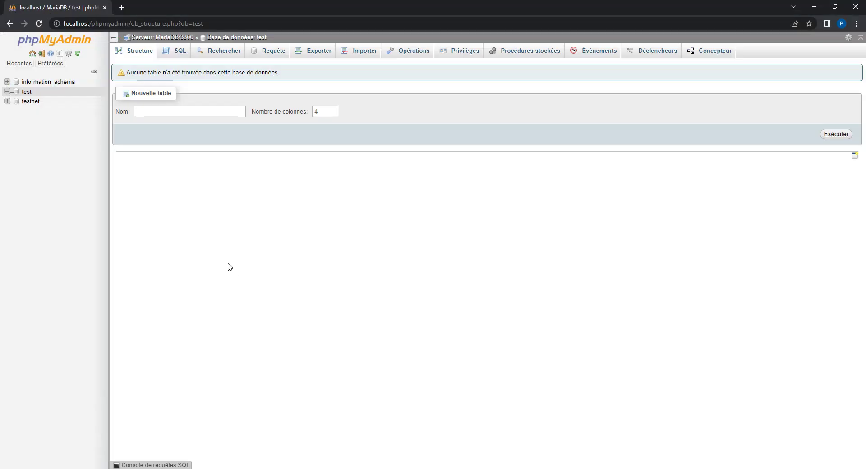
{"action": "left_click", "coordinate": [24, 93]}
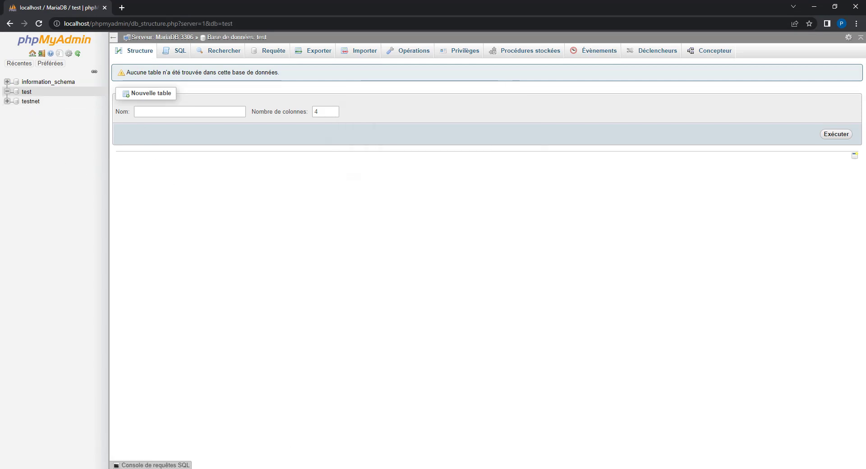